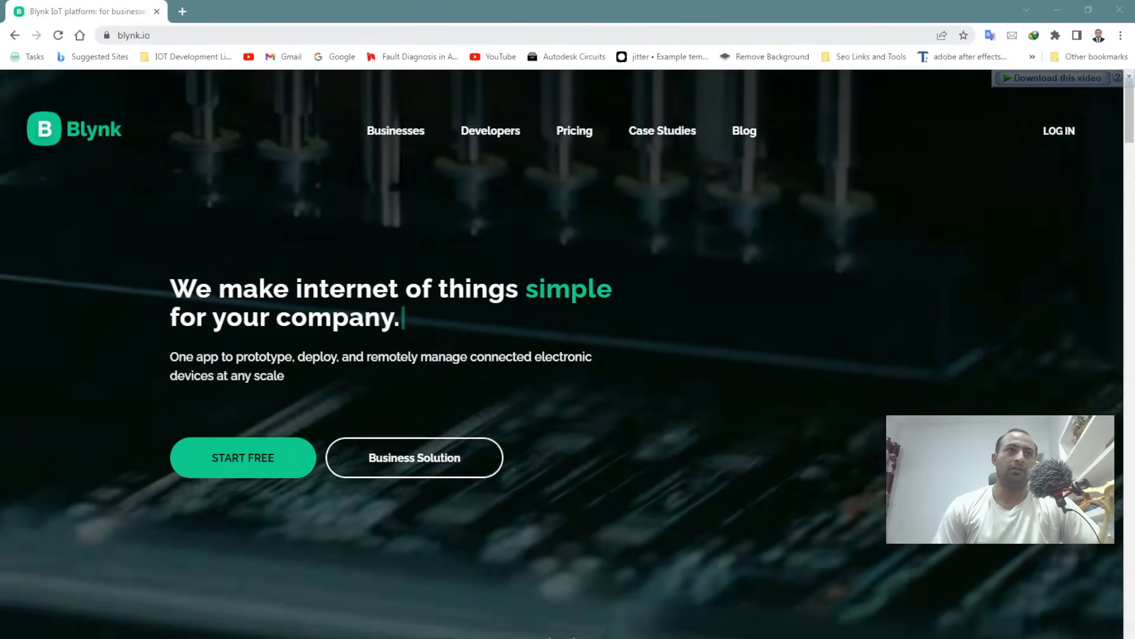
# Open the Blynk login page from blynk.io and log in with the account e-mail and password
pyautogui.click(96, 36)
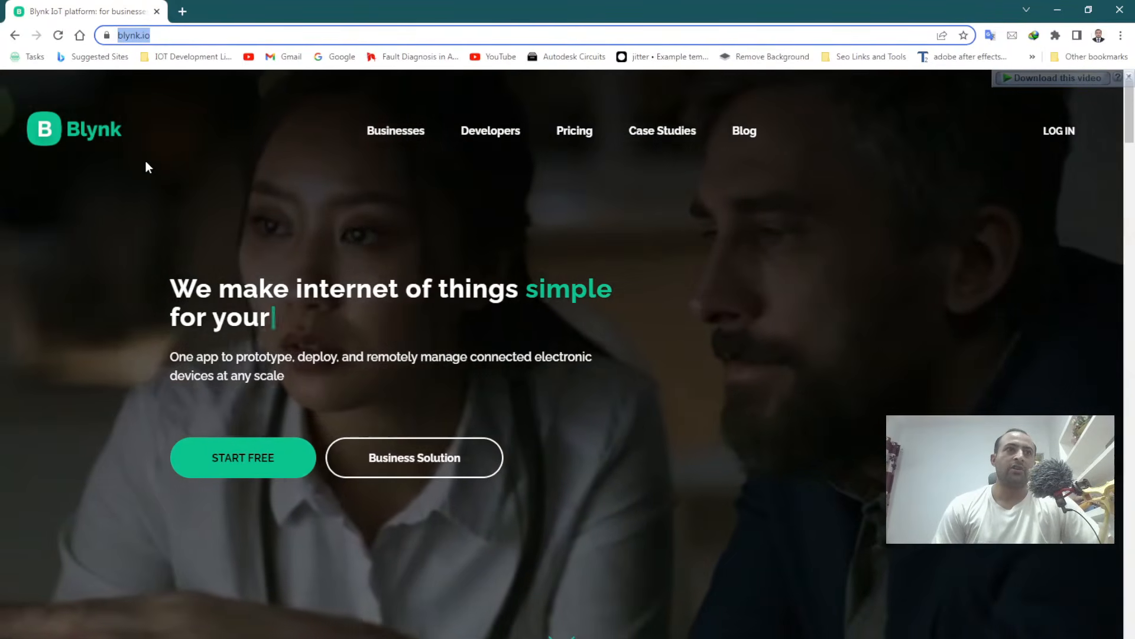
pyautogui.click(145, 161)
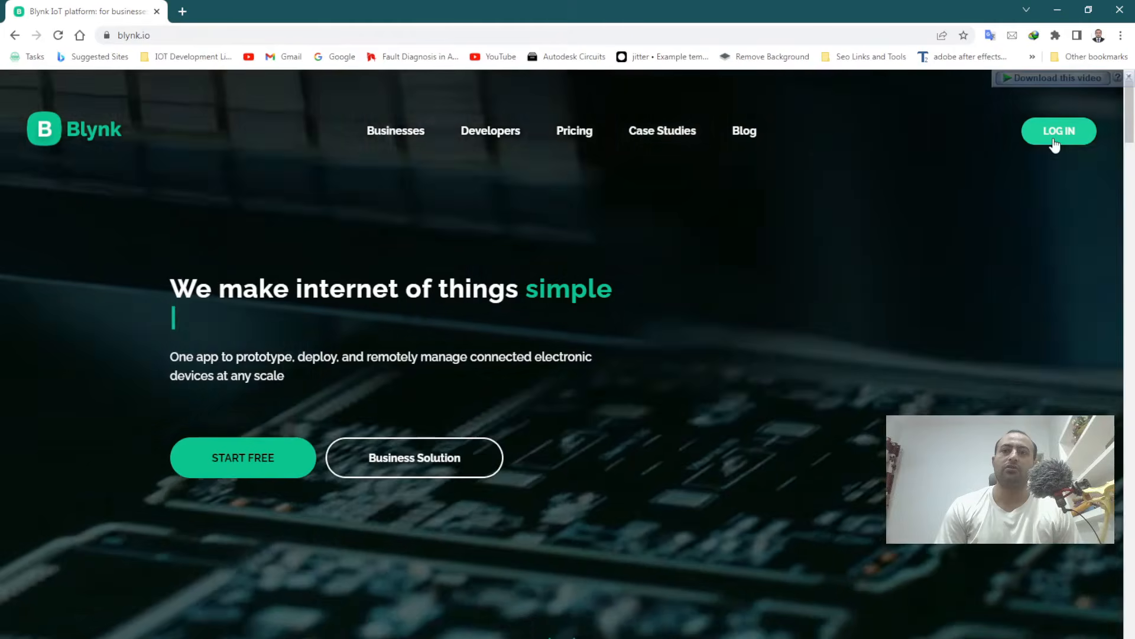
pyautogui.click(1054, 144)
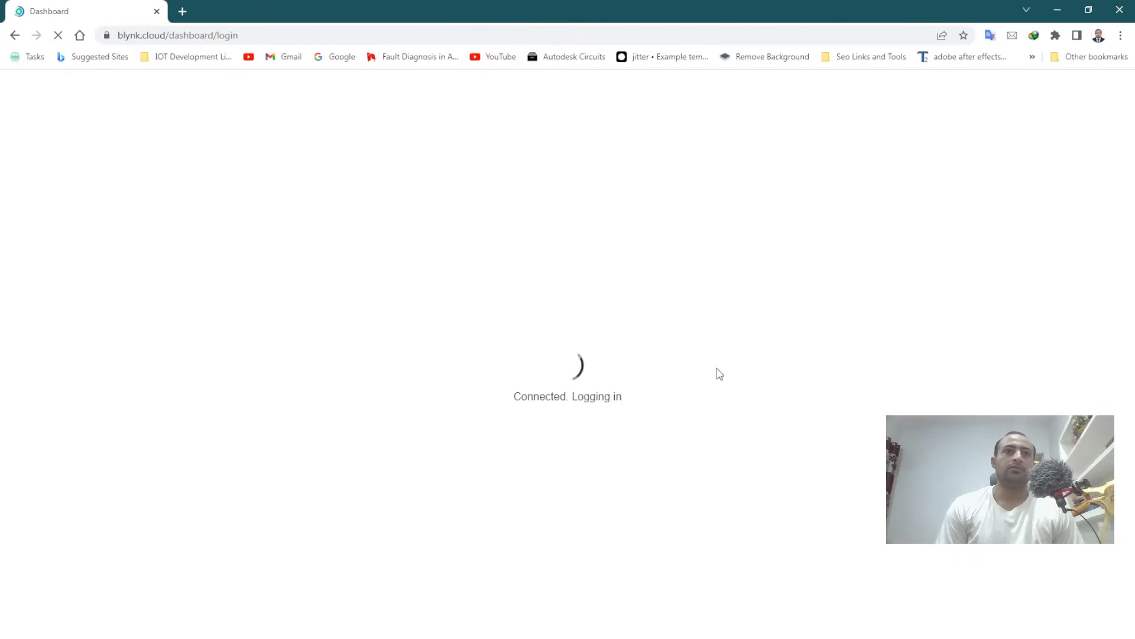
pyautogui.click(559, 334)
pyautogui.click(559, 375)
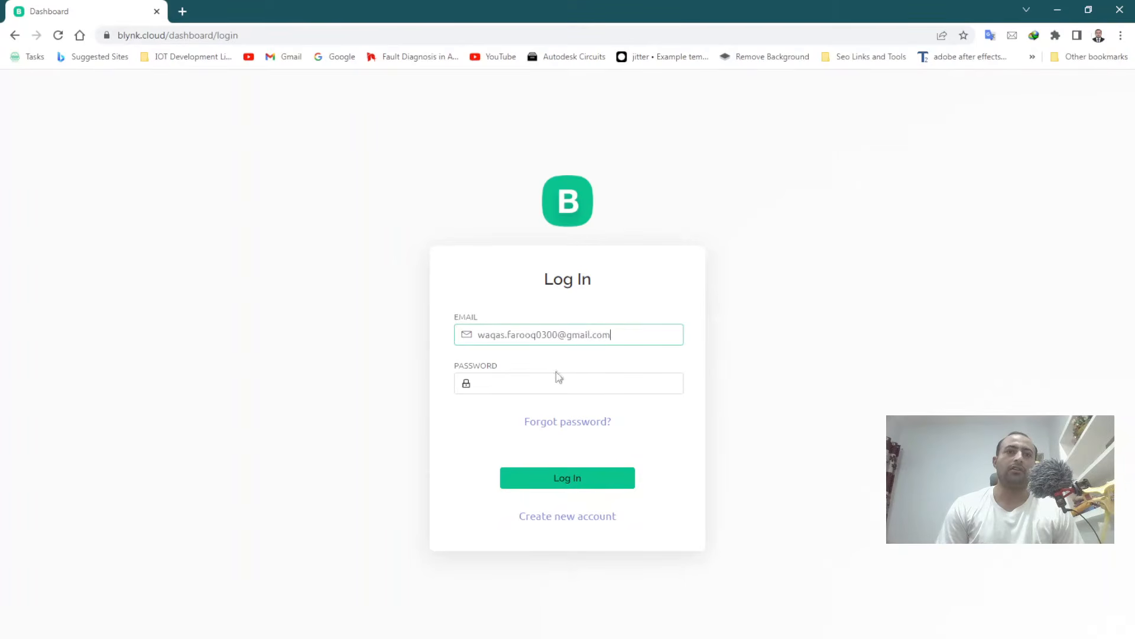
pyautogui.click(552, 384)
pyautogui.write('•••••')
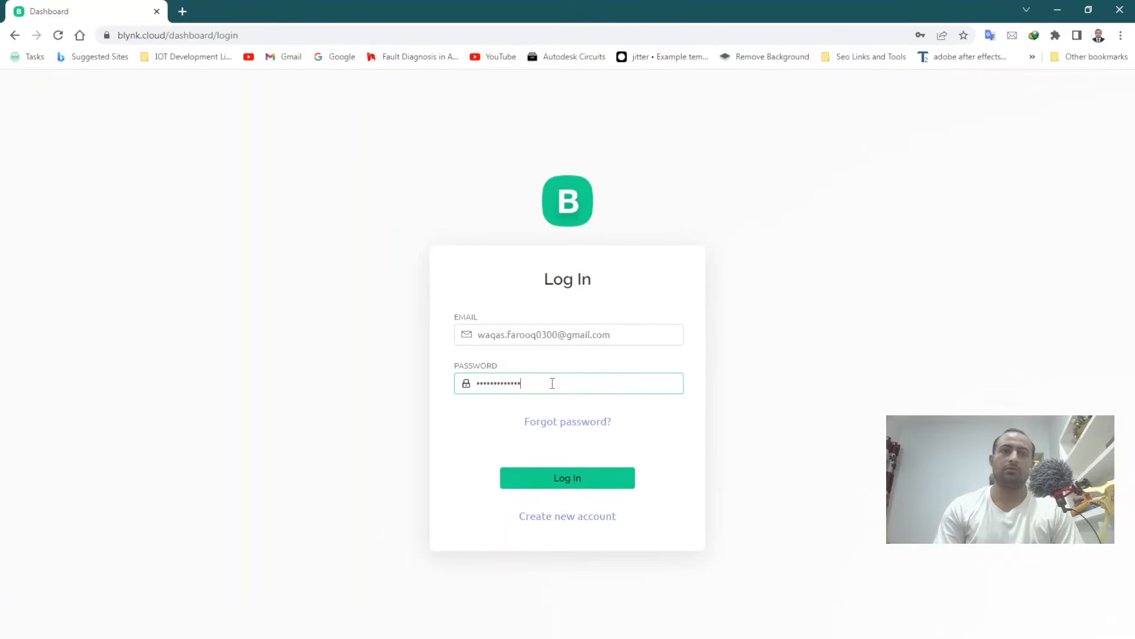
pyautogui.press('Return')
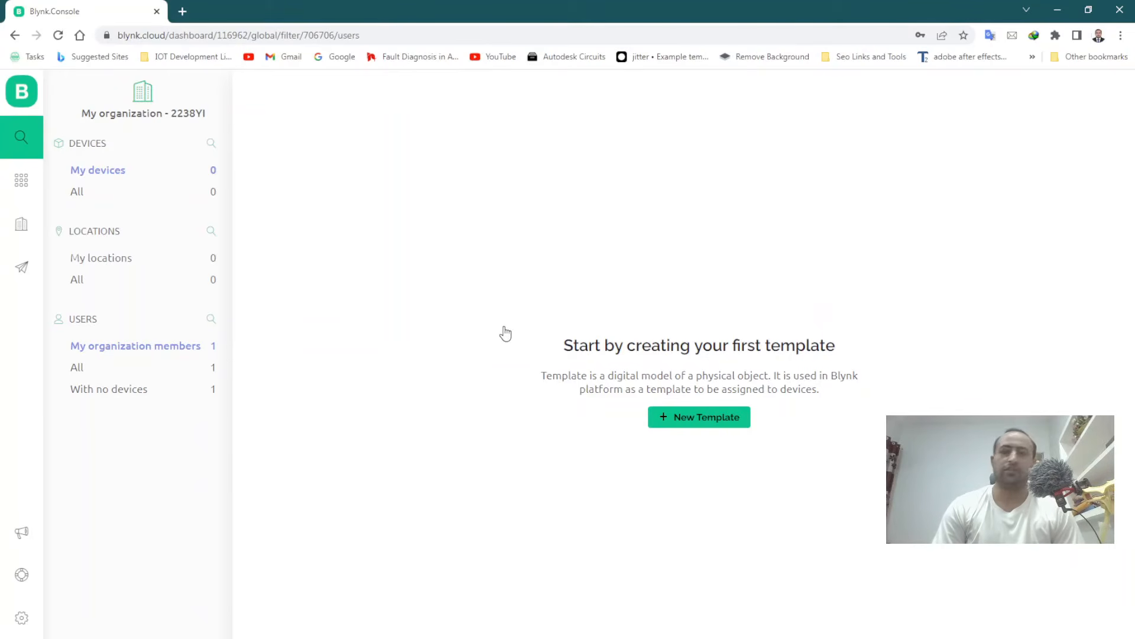
# Look through the organization members, the help options and the templates page, and return to the device overview
pyautogui.click(204, 348)
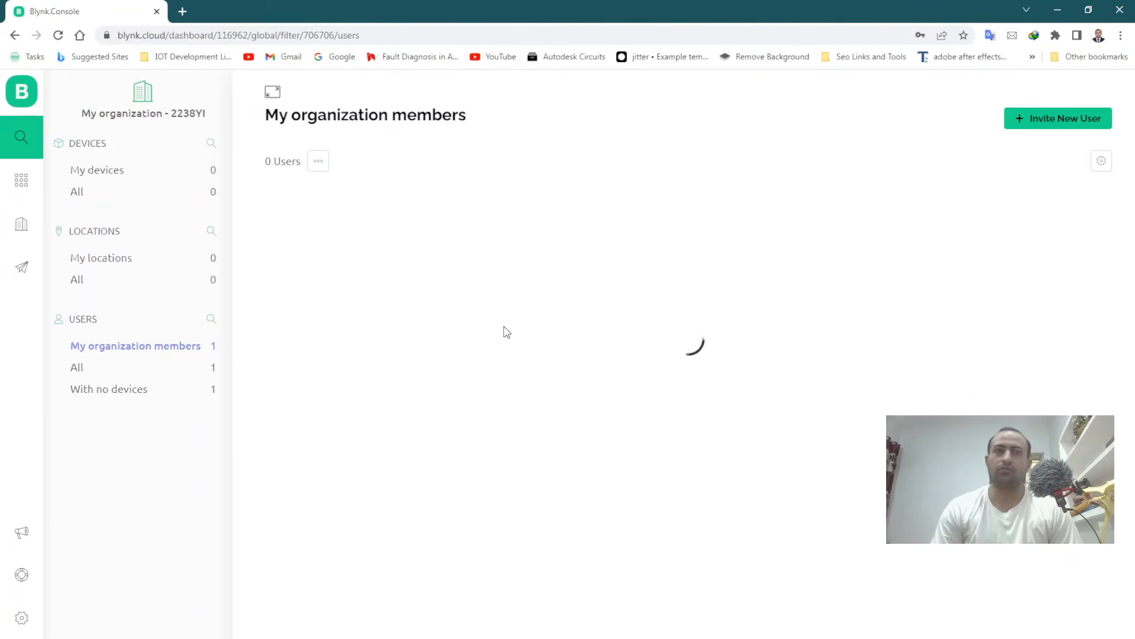
pyautogui.click(23, 576)
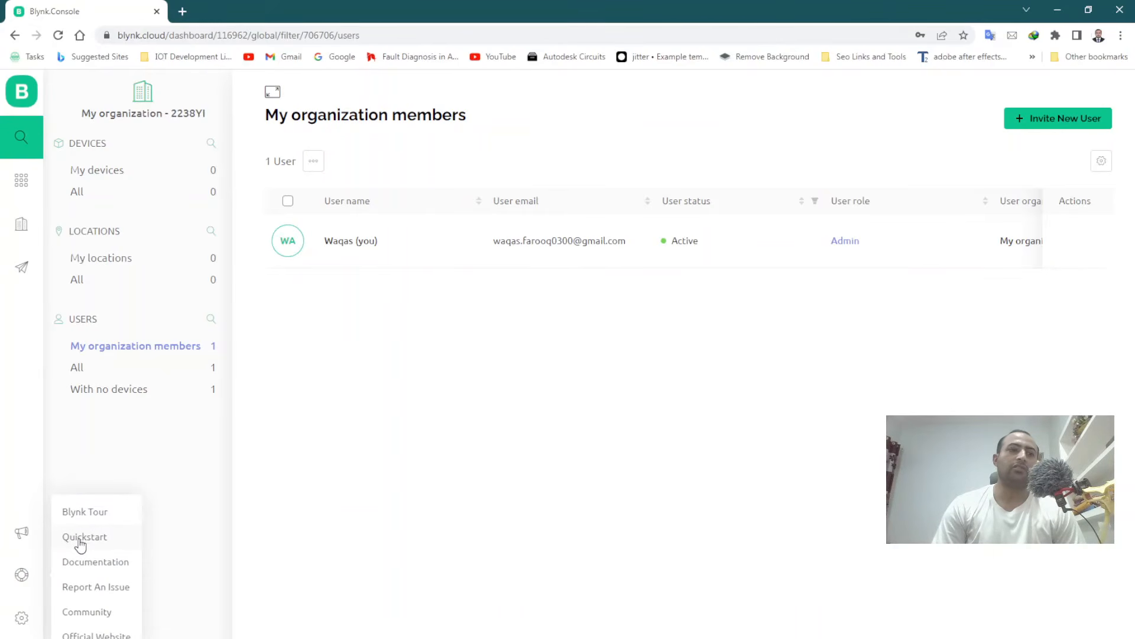
pyautogui.click(307, 496)
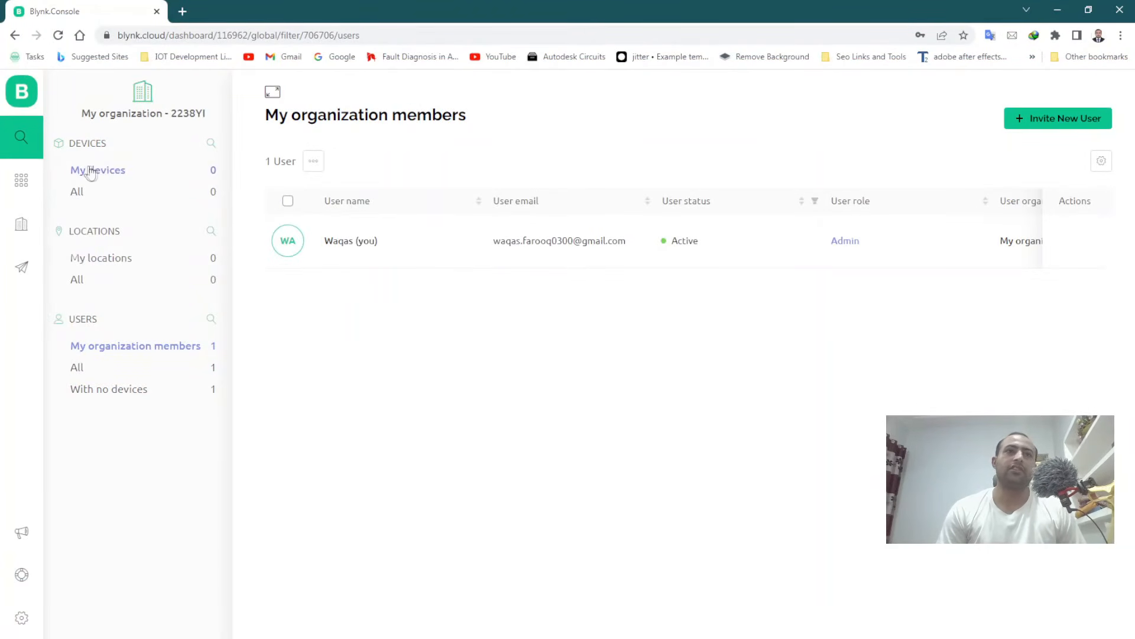
pyautogui.click(22, 181)
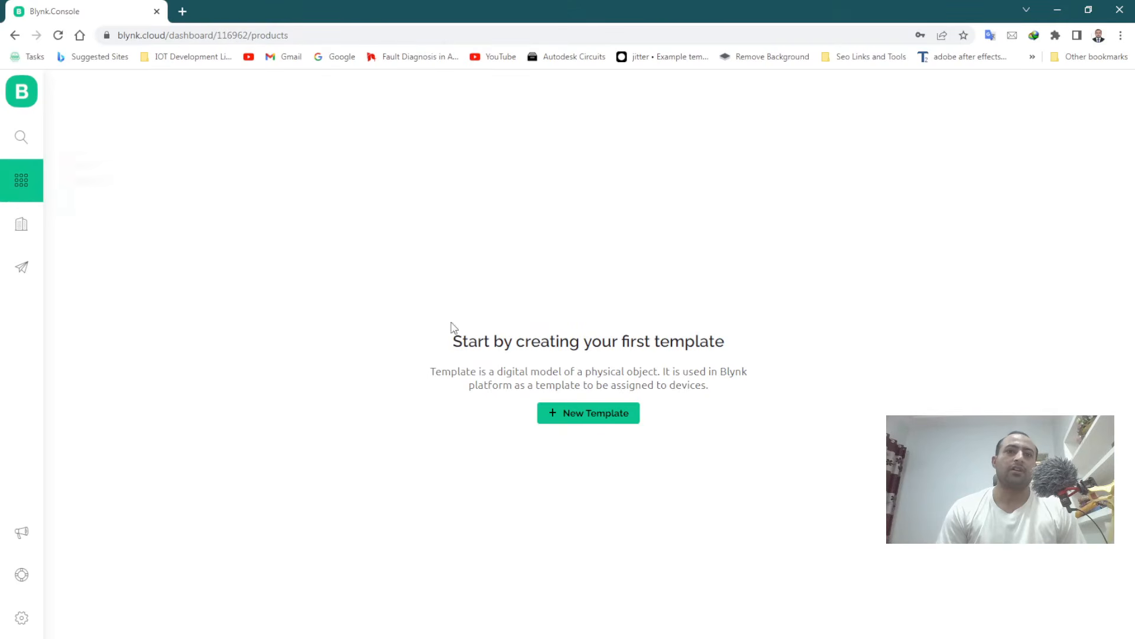
pyautogui.click(8, 136)
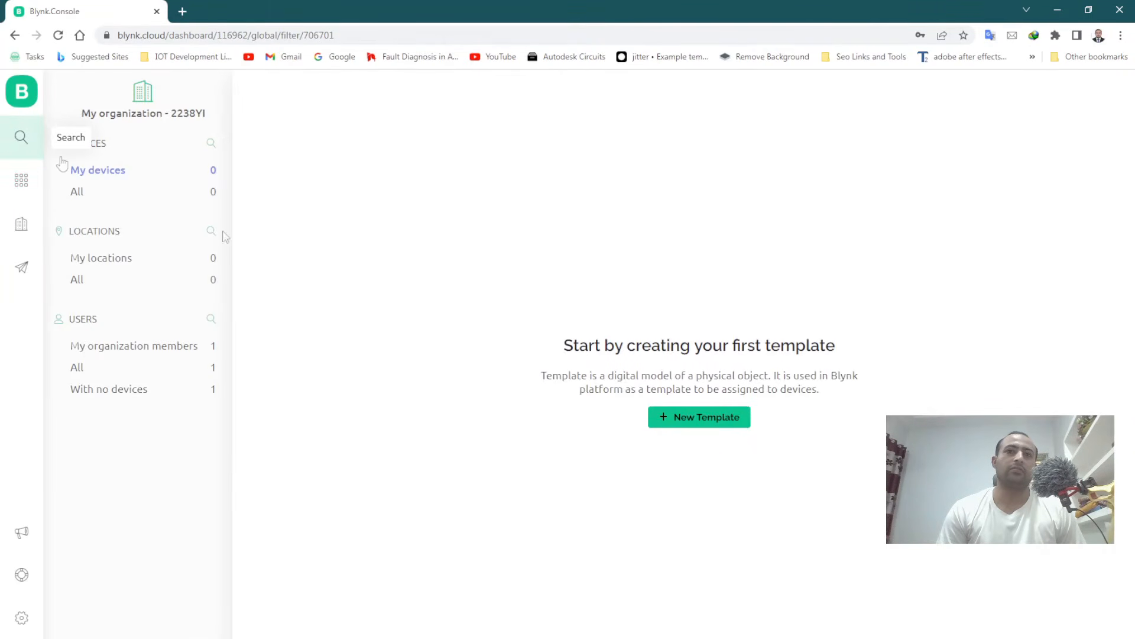
# Create a new template named Relay with ESP8266 hardware, WiFi connection and the description "This is my relay"
pyautogui.click(694, 415)
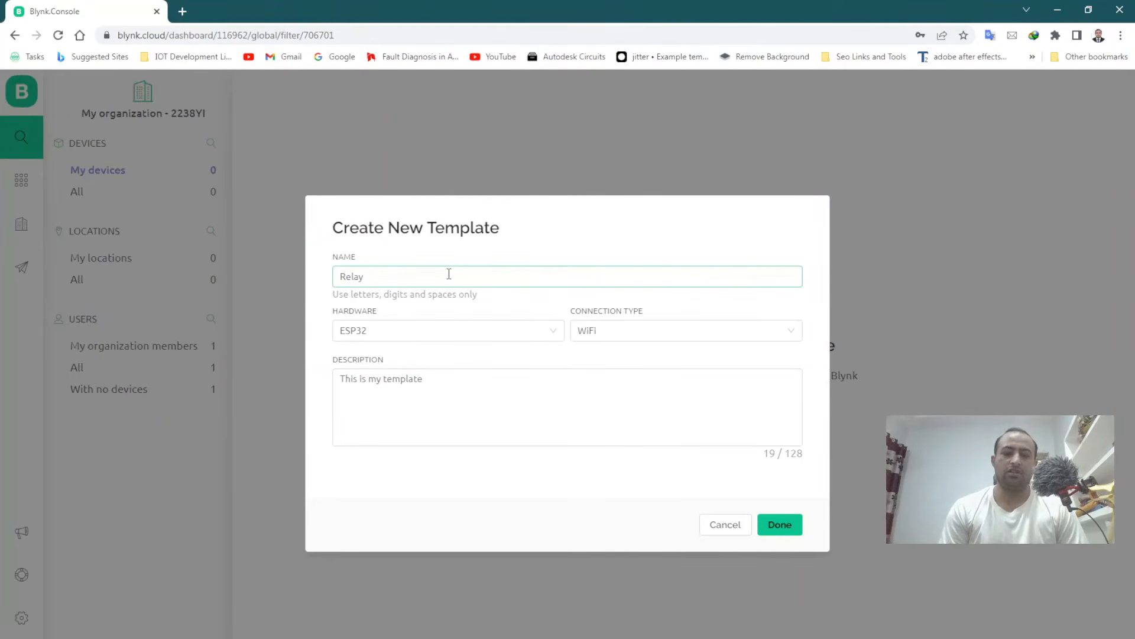
pyautogui.write('es')
pyautogui.press('Down')
pyautogui.press('Return')
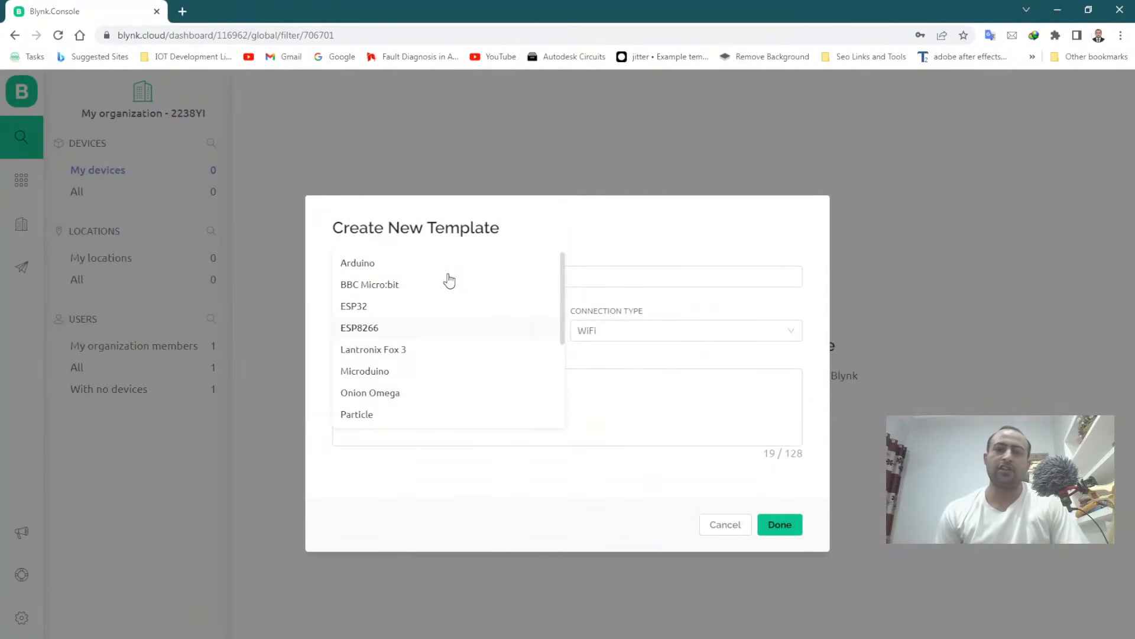
pyautogui.click(375, 330)
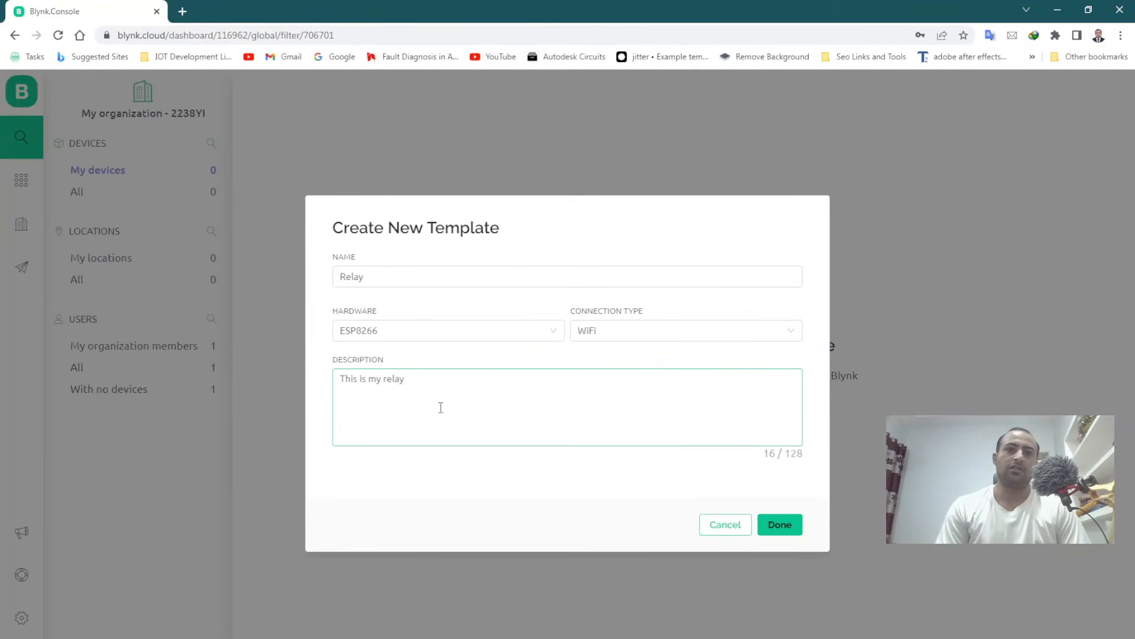
pyautogui.click(780, 524)
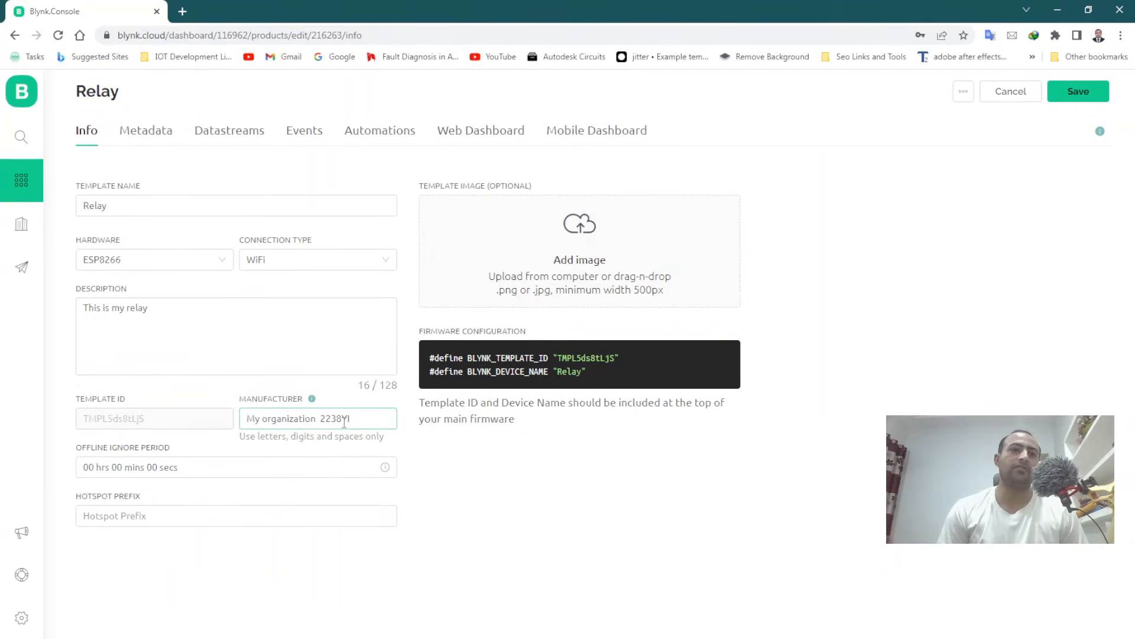
# Try changing the template name to LED in the template's general information
pyautogui.moveTo(355, 421); pyautogui.dragTo(312, 417)
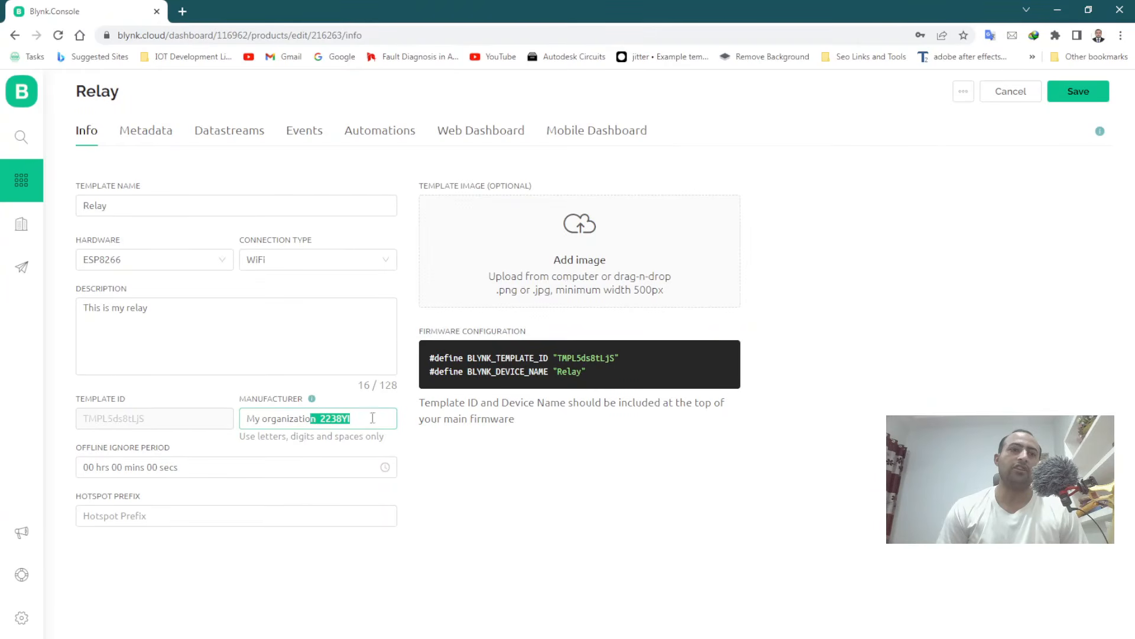
pyautogui.click(616, 458)
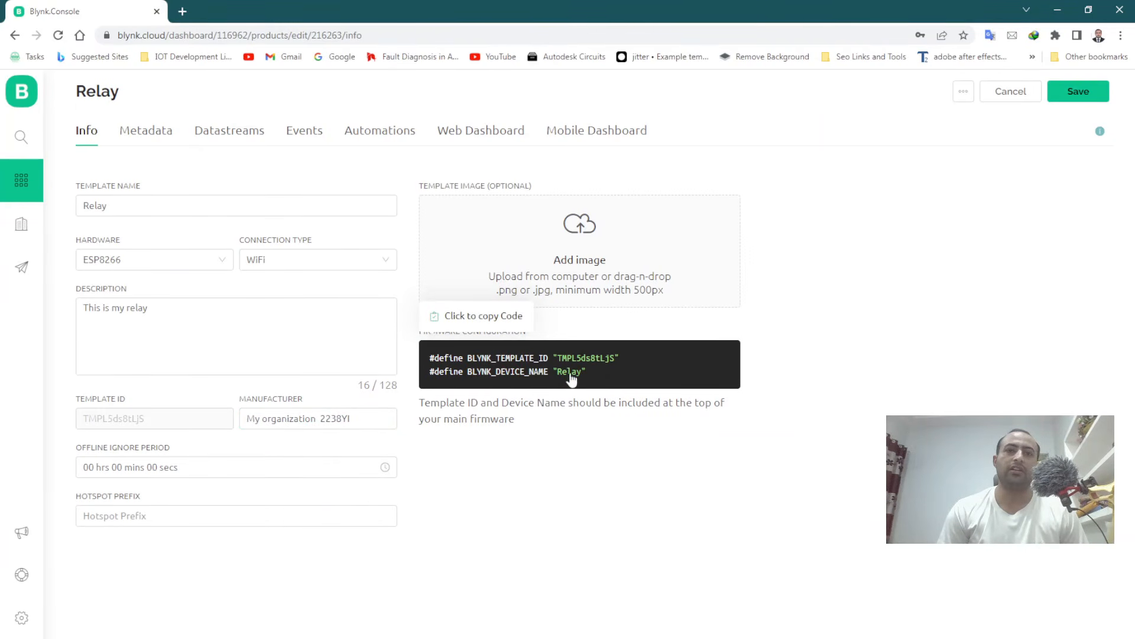
pyautogui.click(160, 204)
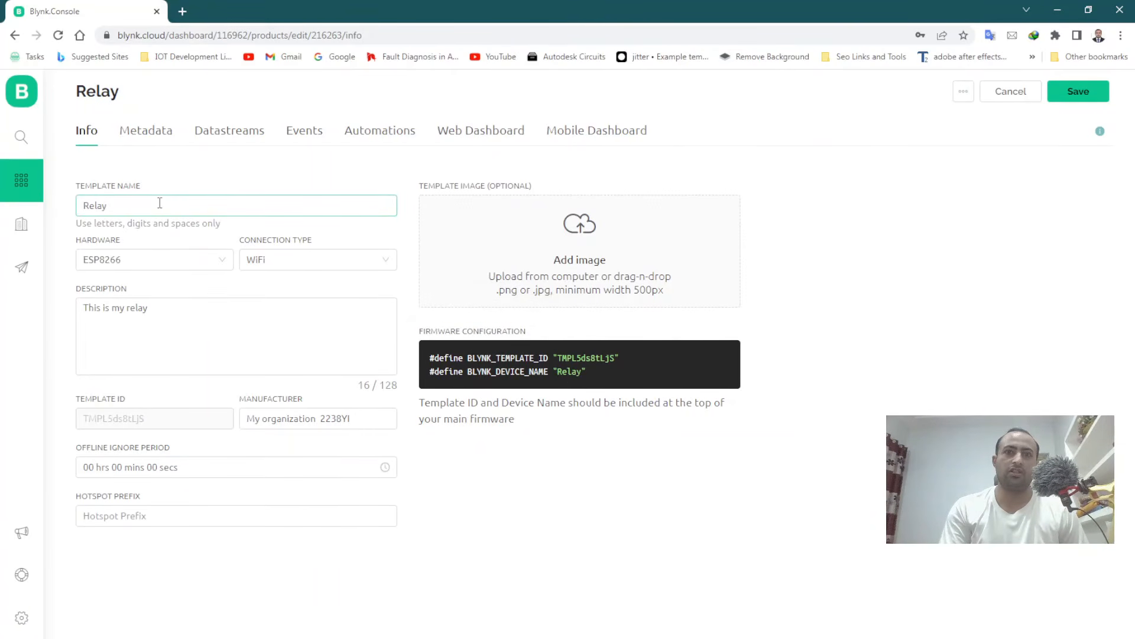
pyautogui.press('BackSpace')
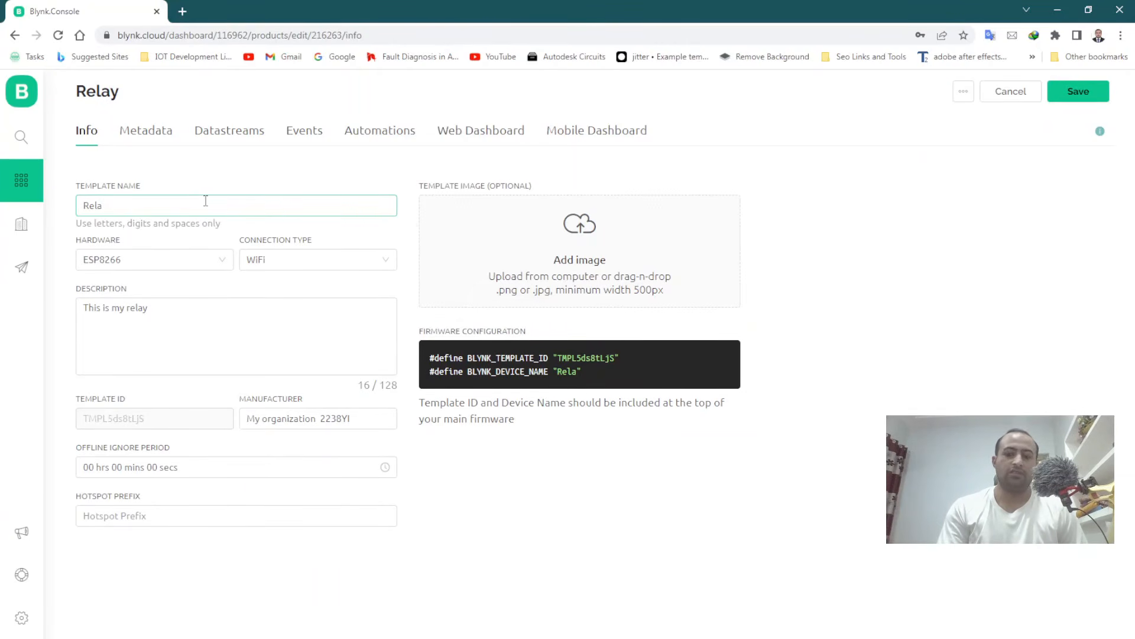
pyautogui.press('BackSpace')
pyautogui.press('BackSpace')
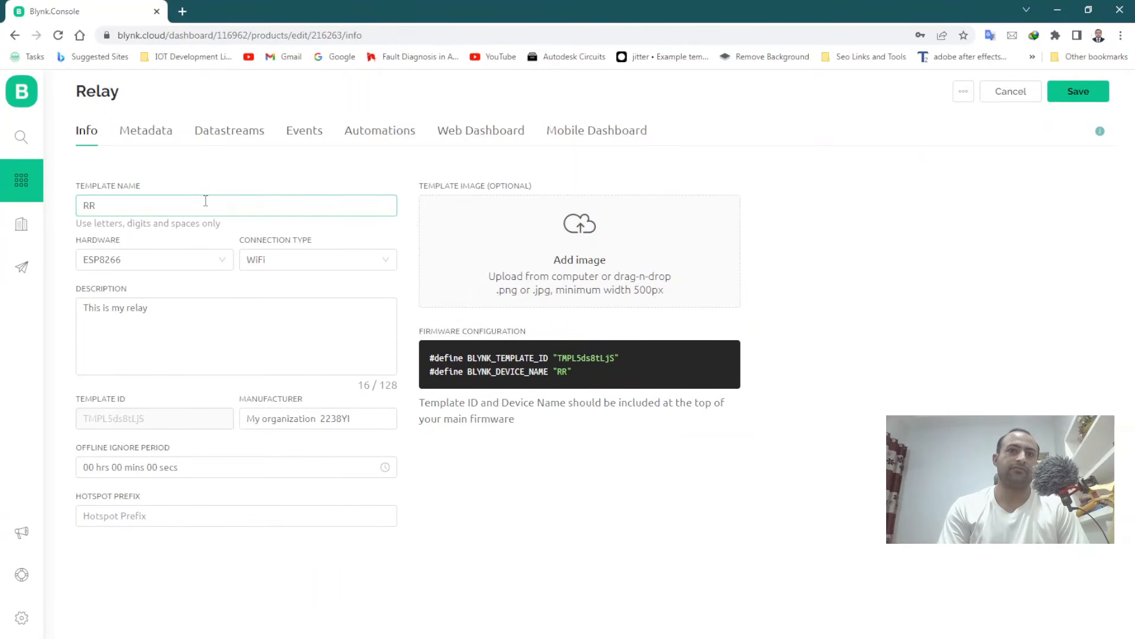
pyautogui.press('BackSpace')
pyautogui.press('BackSpace')
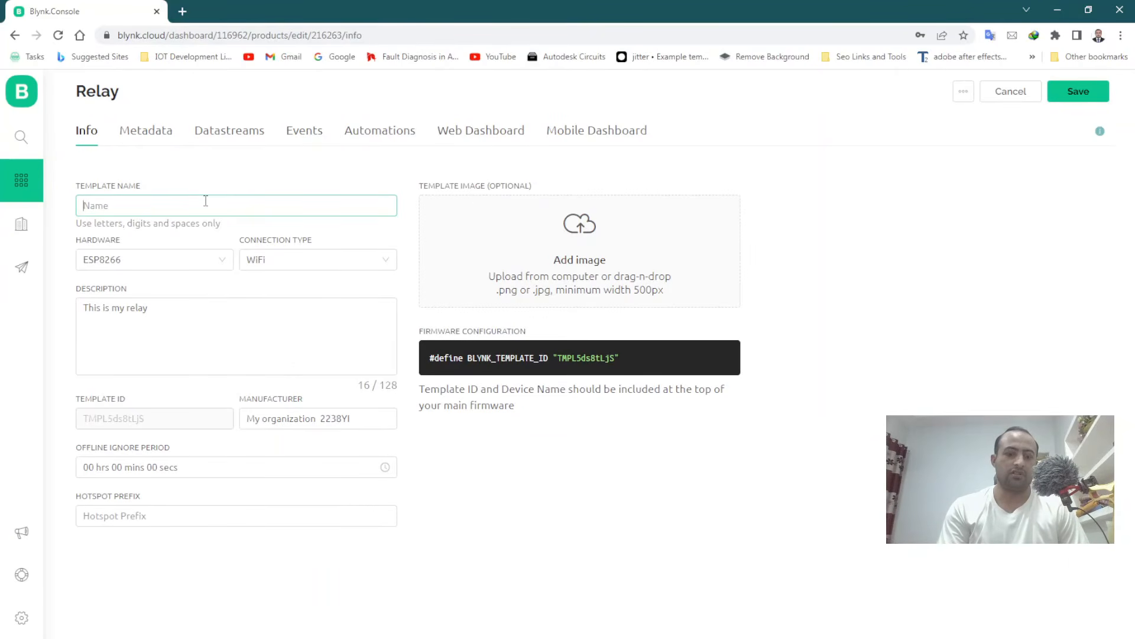
pyautogui.write('LED')
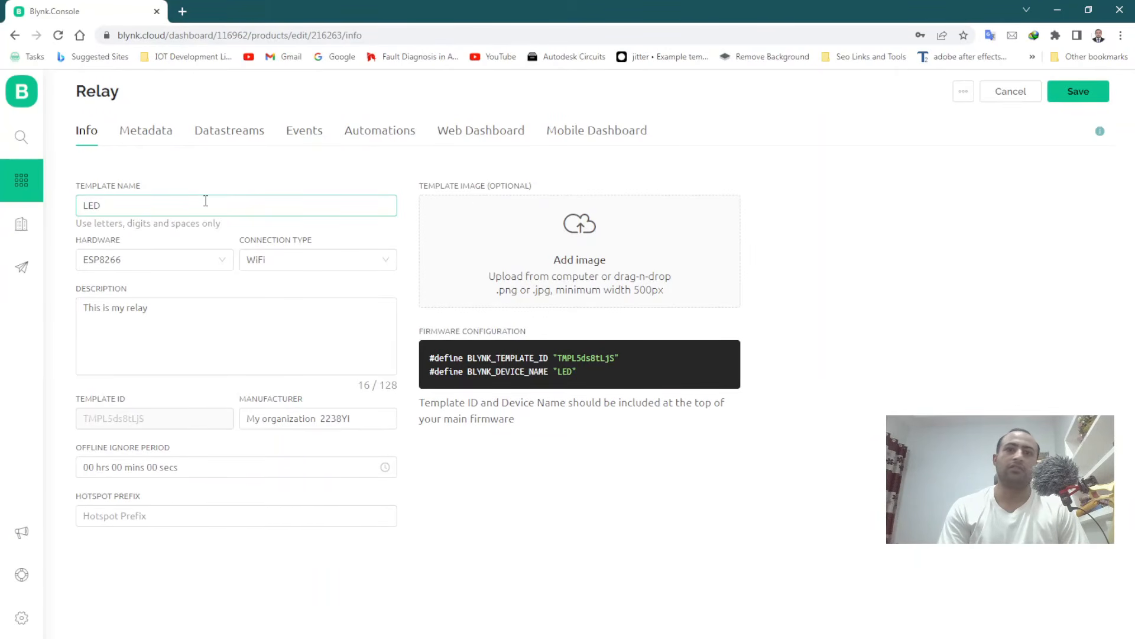
# Set the template name back to Relay and save the template
pyautogui.press('BackSpace')
pyautogui.press('BackSpace')
pyautogui.press('BackSpace')
pyautogui.write('R')
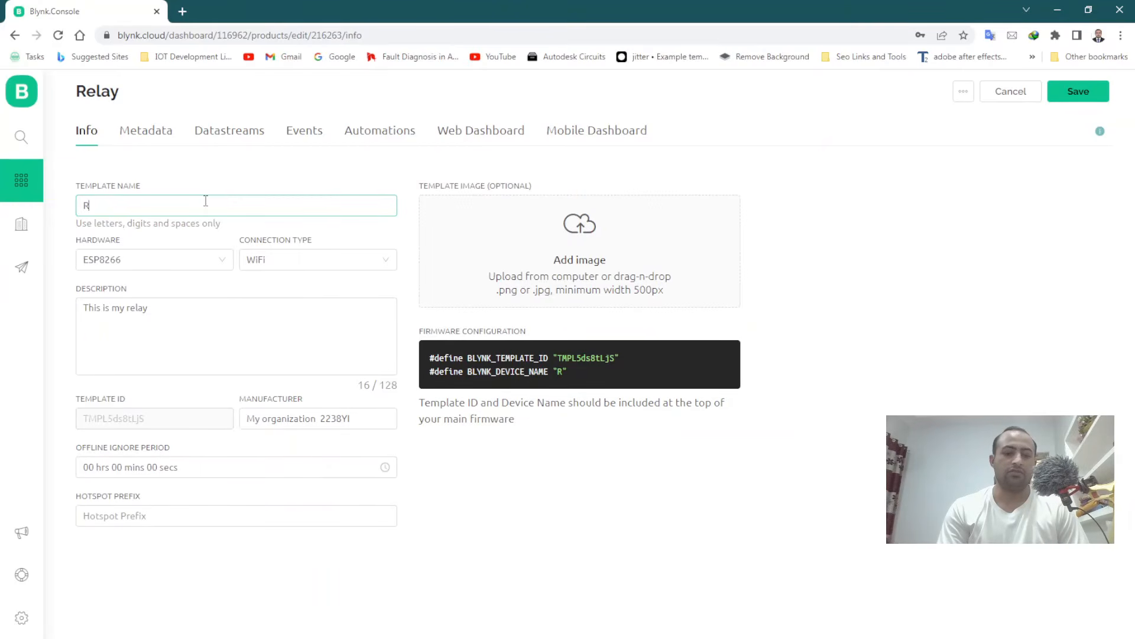
pyautogui.write('elat')
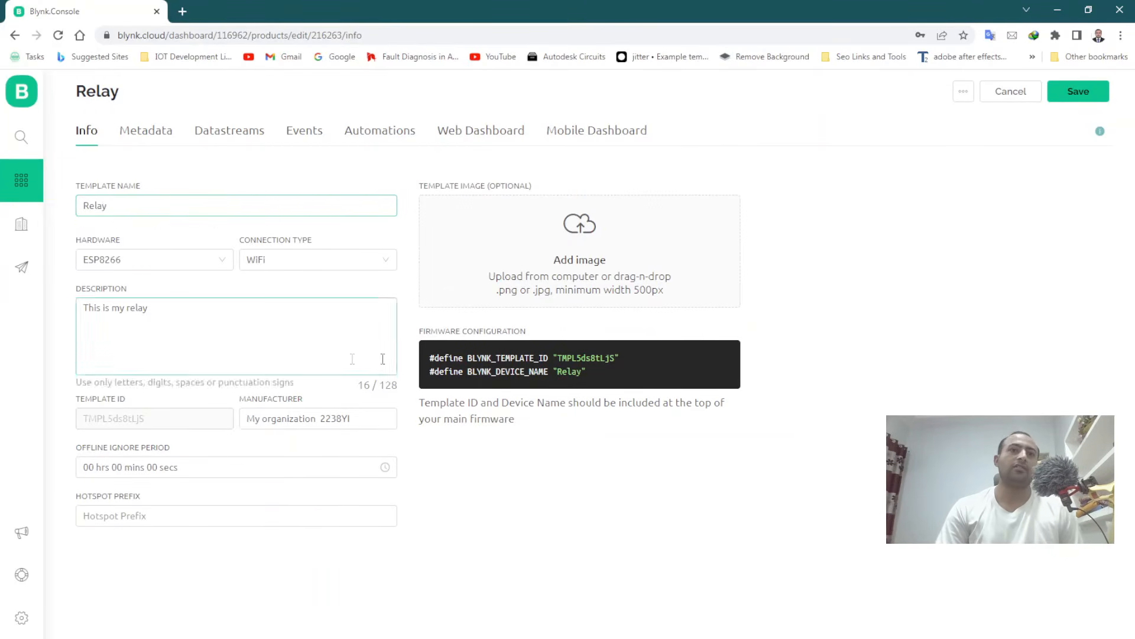
pyautogui.click(1086, 93)
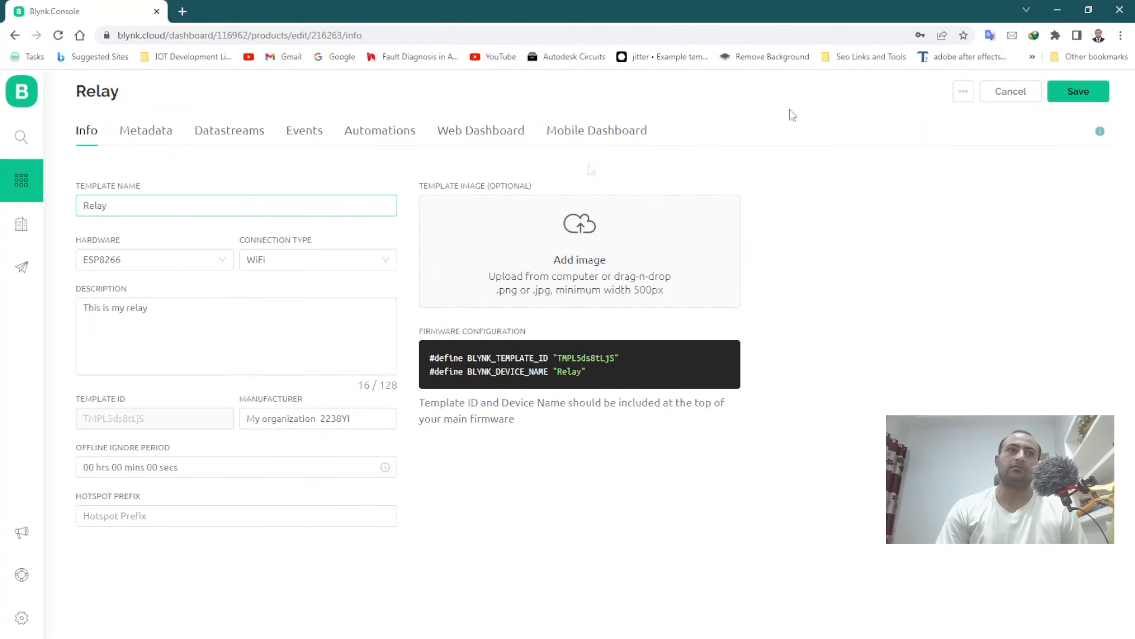
pyautogui.click(1105, 103)
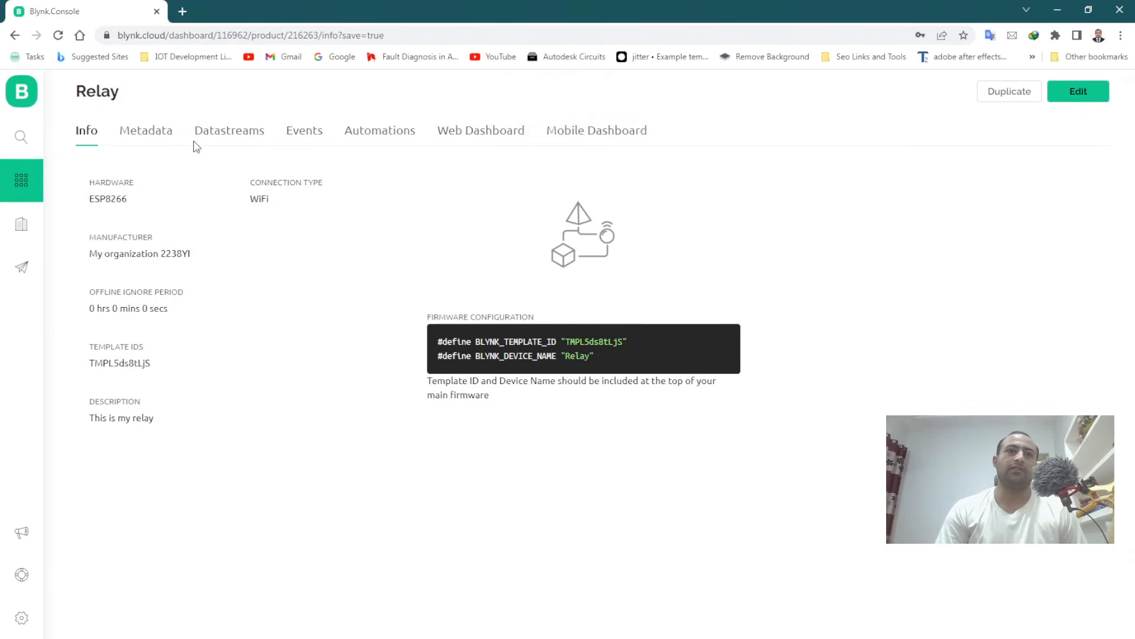
# Check the Relay template's metadata and start a new virtual pin datastream for the template
pyautogui.click(148, 131)
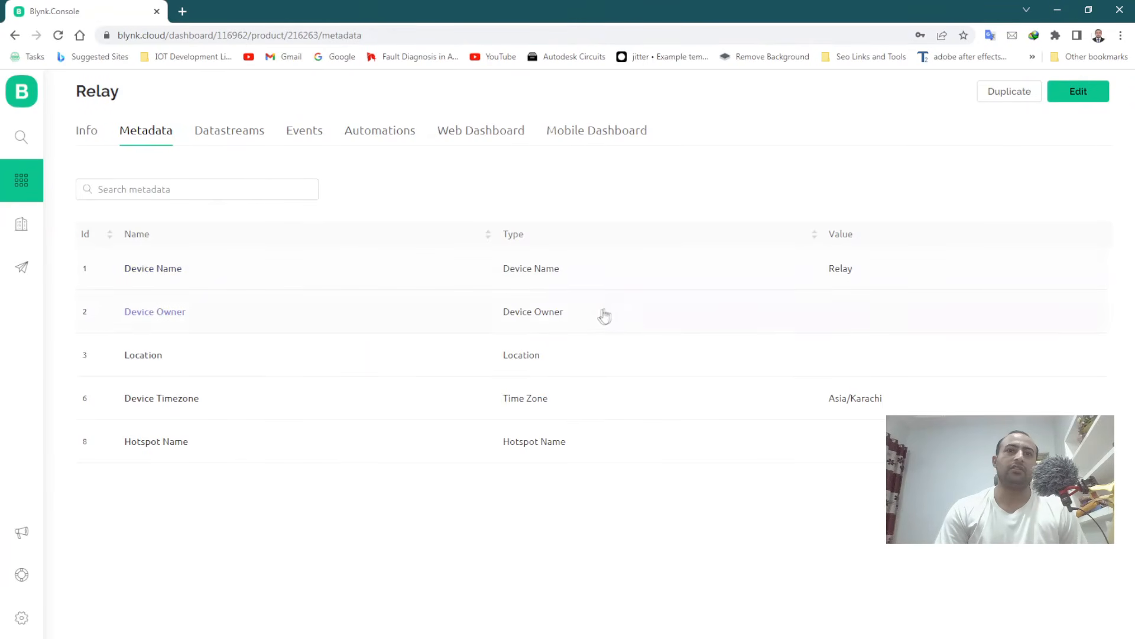
pyautogui.click(243, 135)
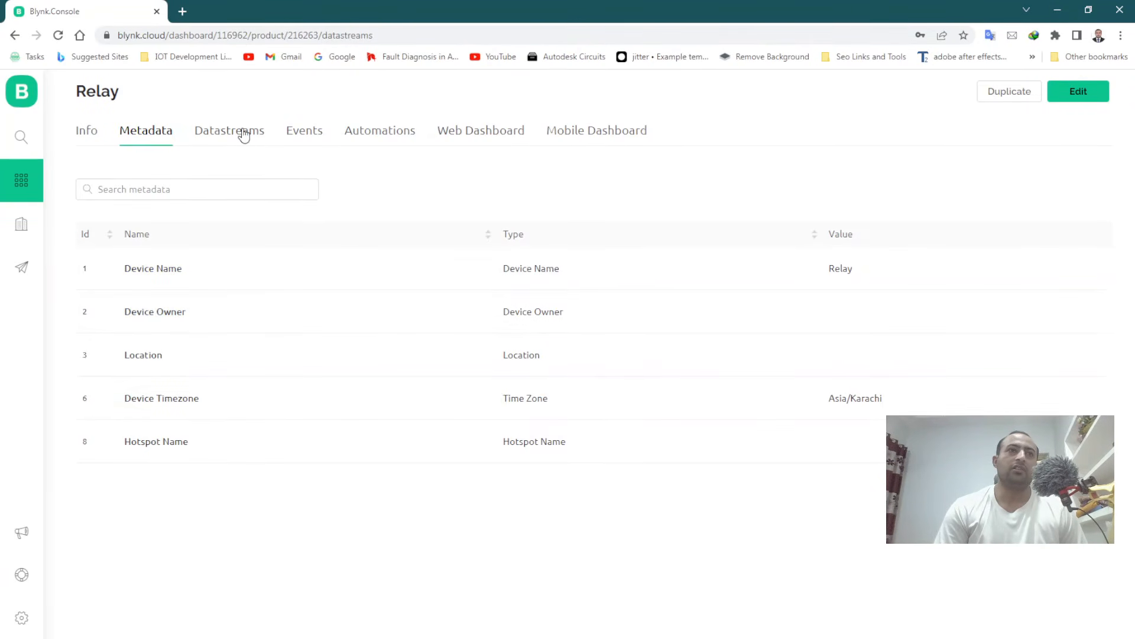
pyautogui.click(1079, 91)
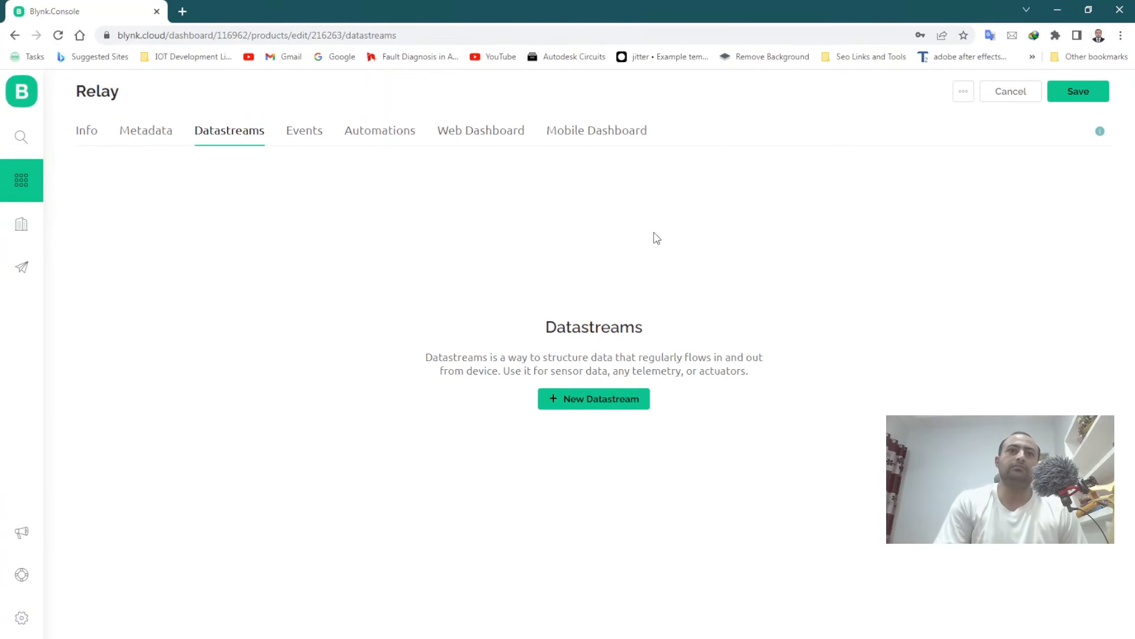
pyautogui.click(605, 404)
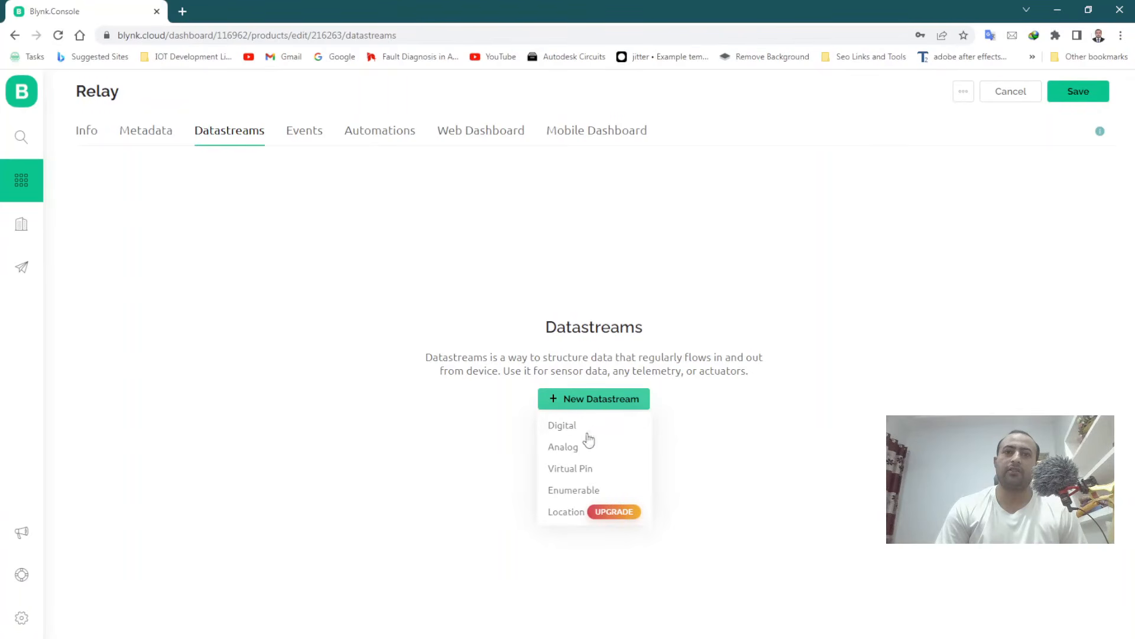
pyautogui.click(568, 475)
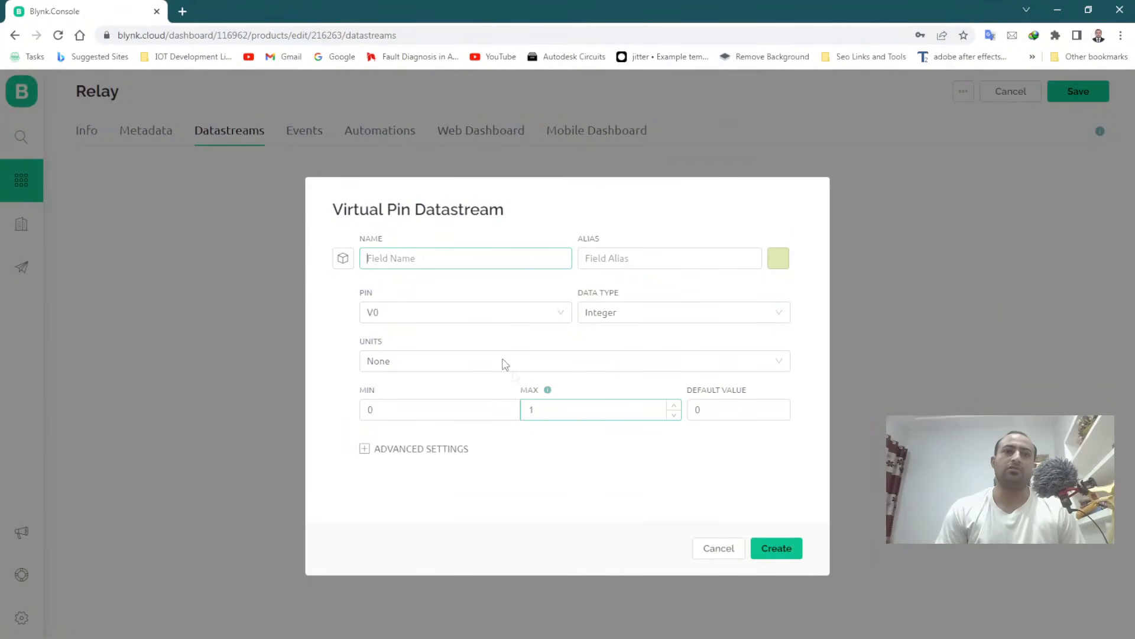
# Name the virtual pin datastream Relay and assign it to pin V0
pyautogui.click(421, 259)
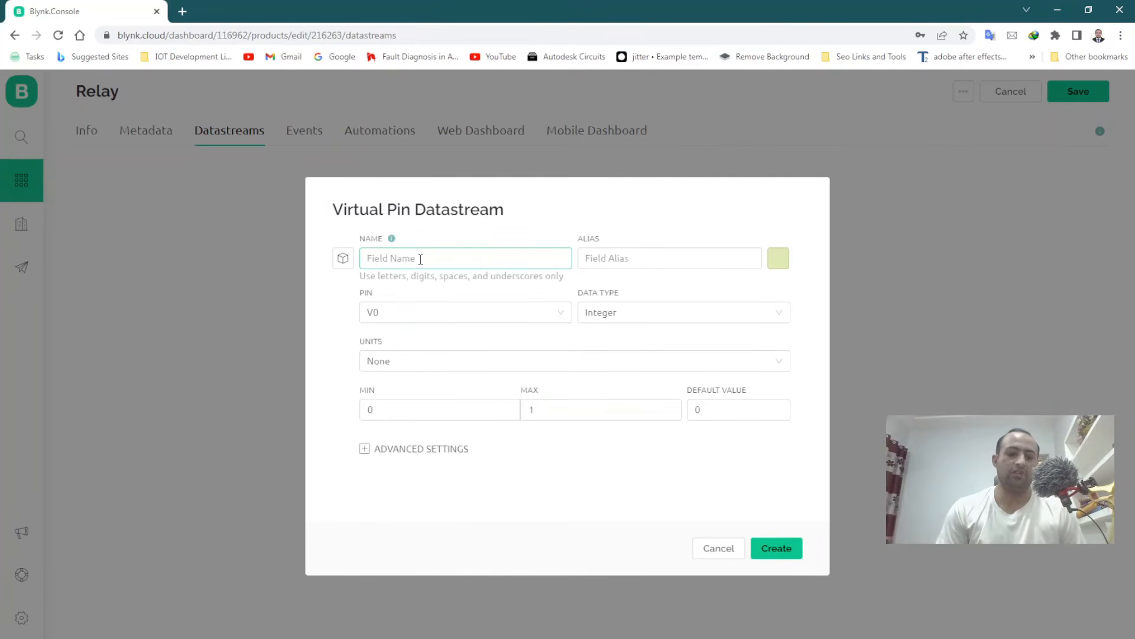
pyautogui.write('Relay')
pyautogui.press('Tab')
pyautogui.press('Tab')
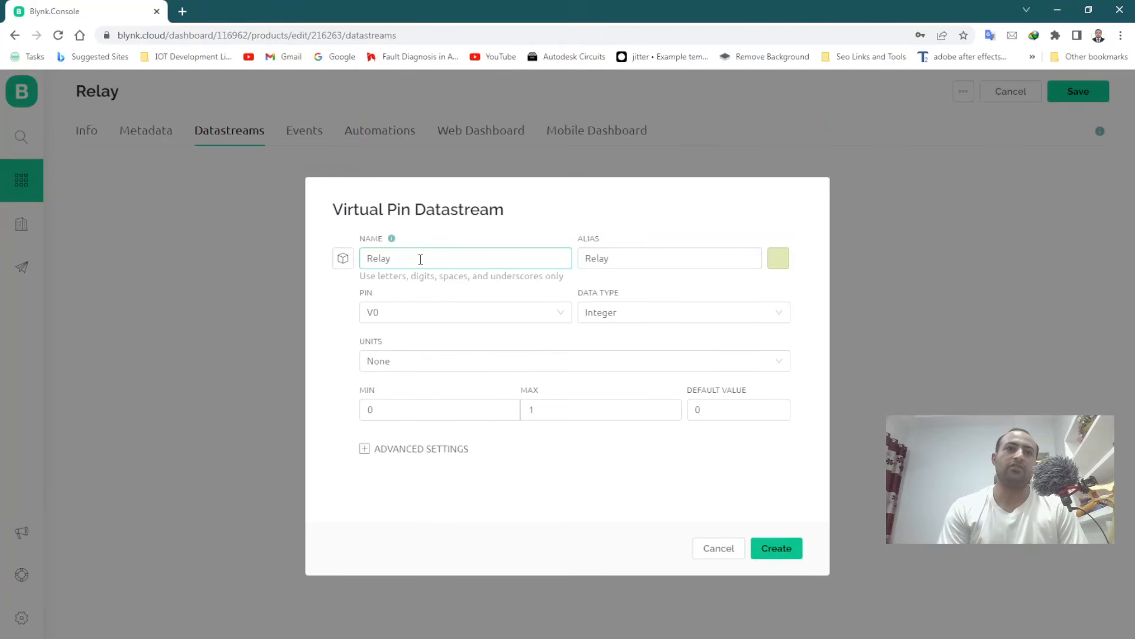
pyautogui.click(544, 312)
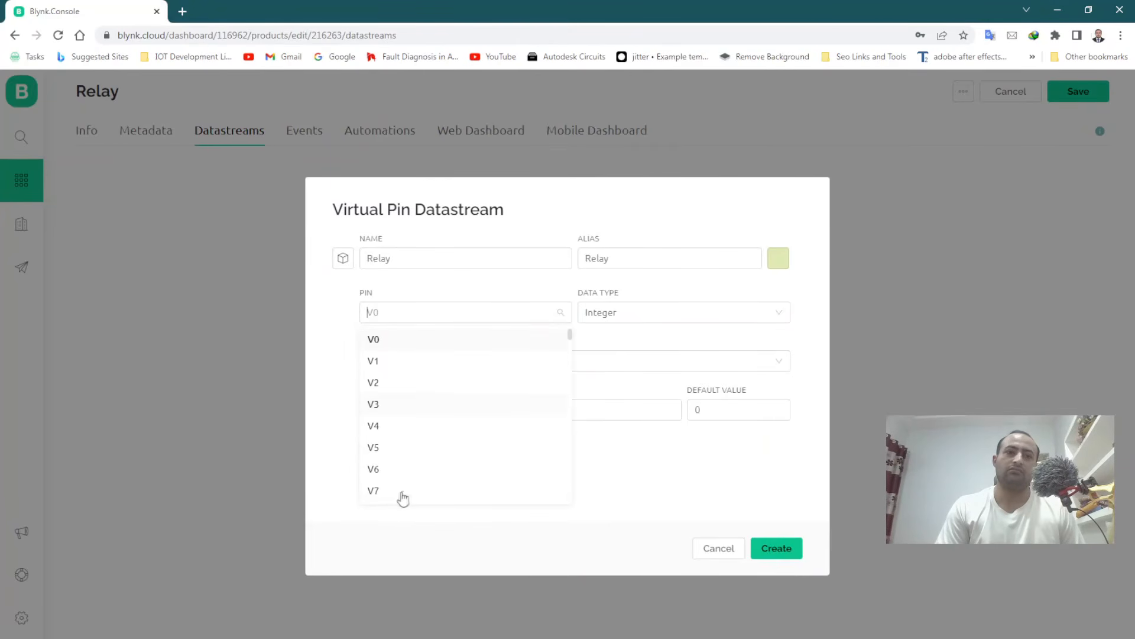
pyautogui.click(379, 341)
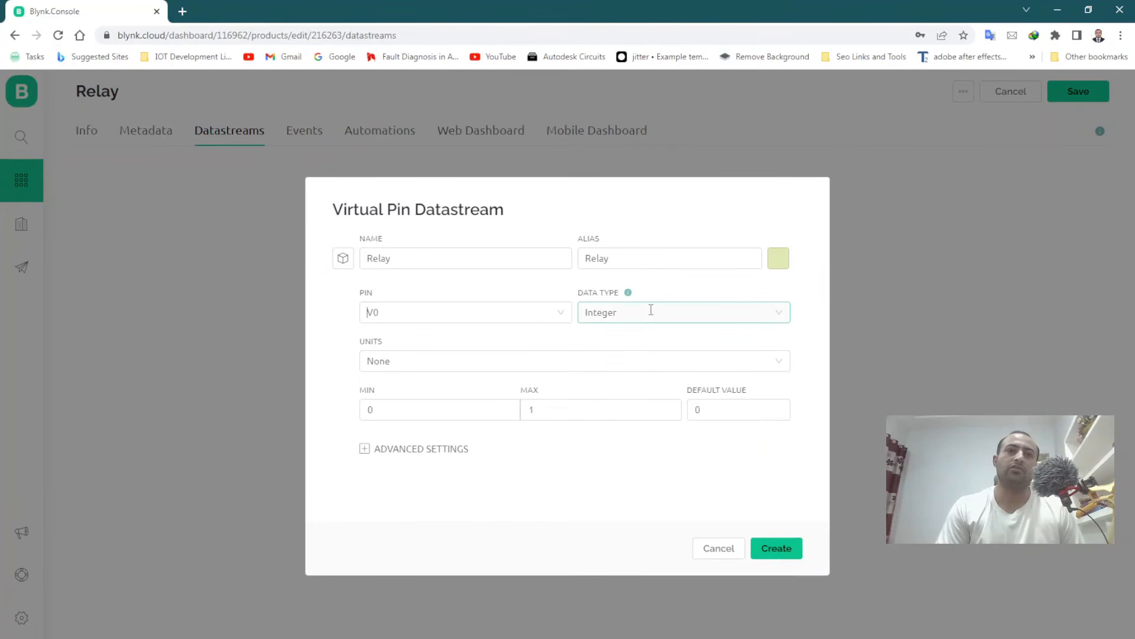
# Create the Relay datastream with the Integer data type and a light blue colour, and save the template
pyautogui.click(650, 310)
pyautogui.click(620, 344)
pyautogui.click(408, 414)
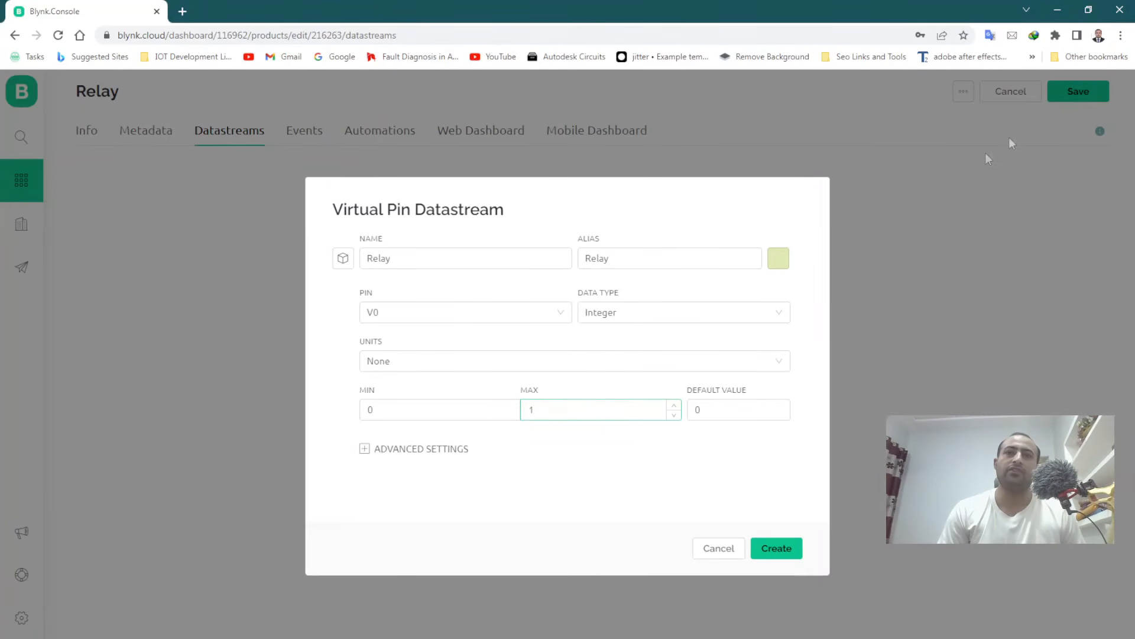
pyautogui.click(778, 259)
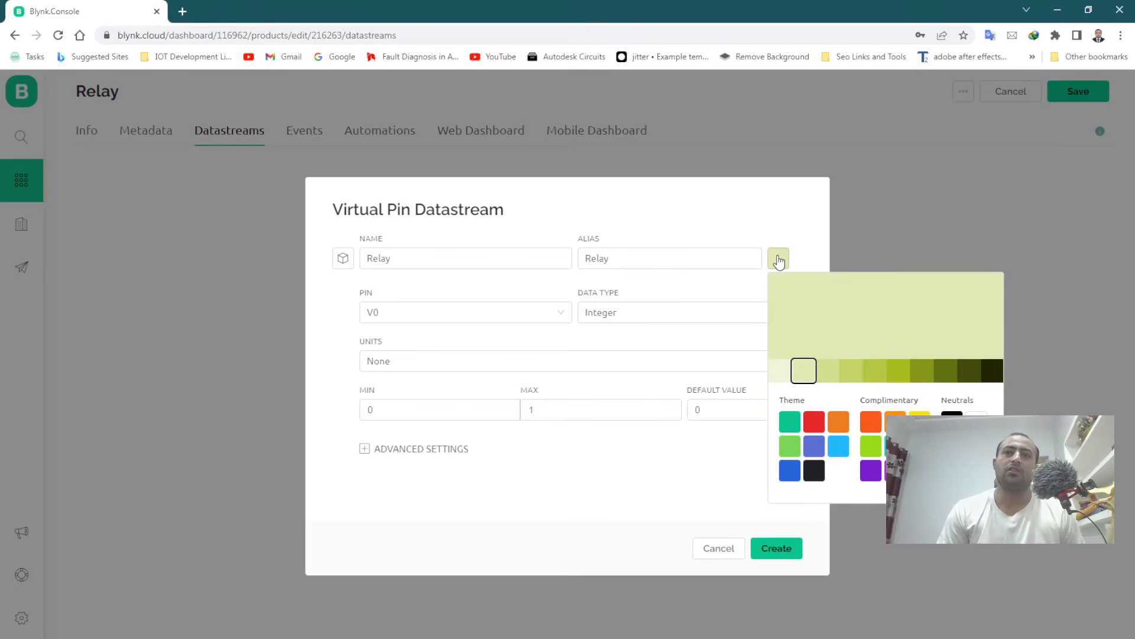
pyautogui.click(835, 451)
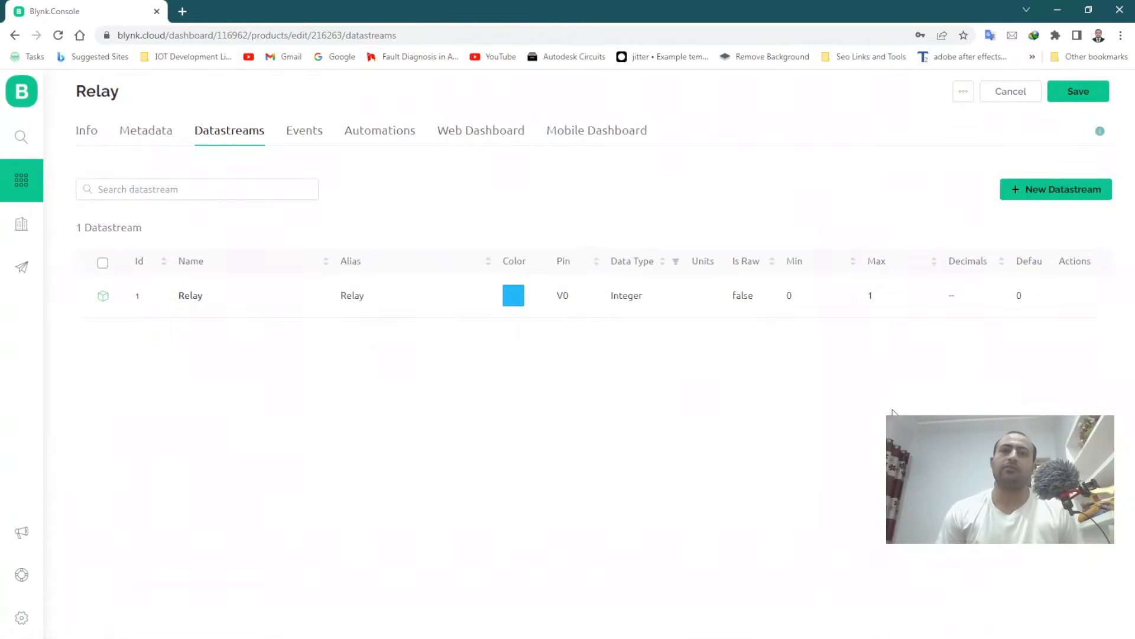
pyautogui.click(1078, 91)
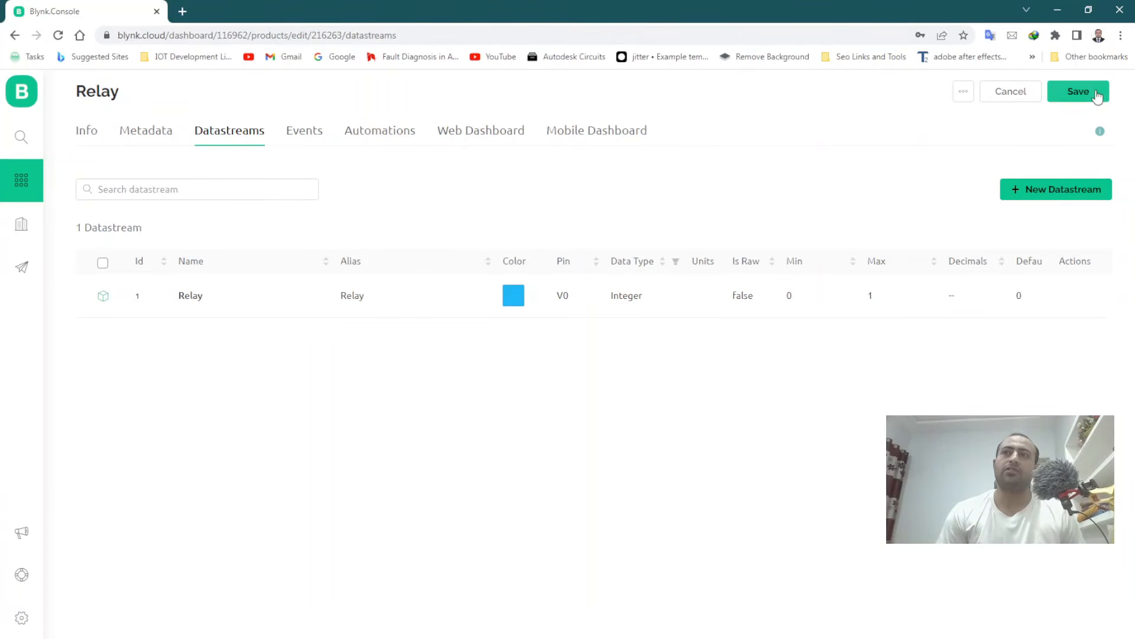
pyautogui.click(1096, 93)
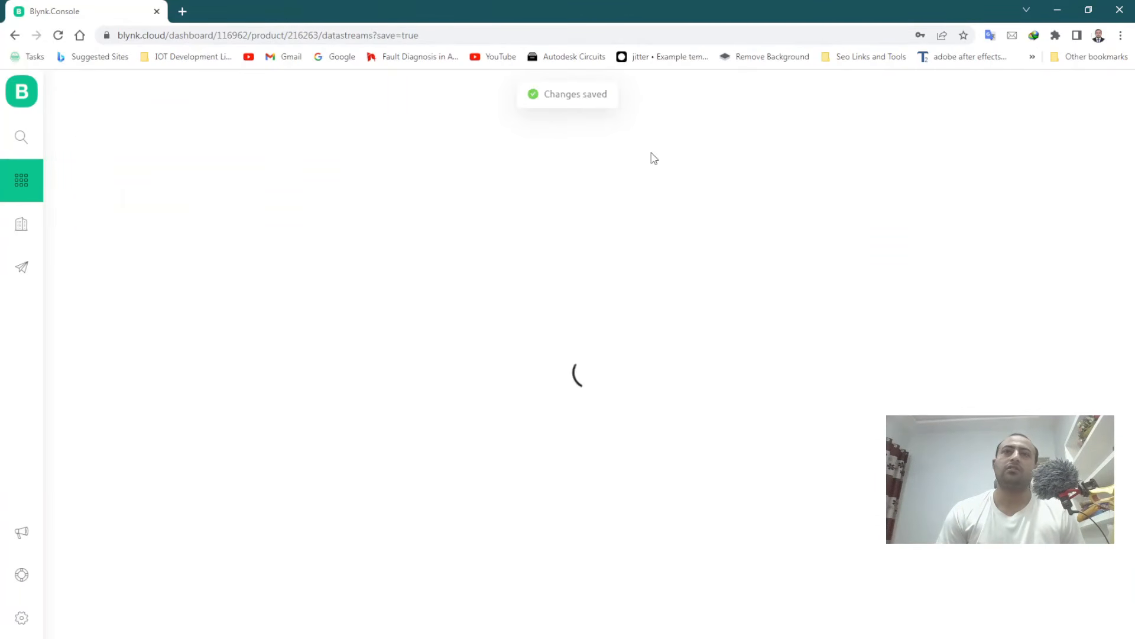
# Open the template's web dashboard for editing and place a Switch widget near the start of its first row
pyautogui.click(455, 136)
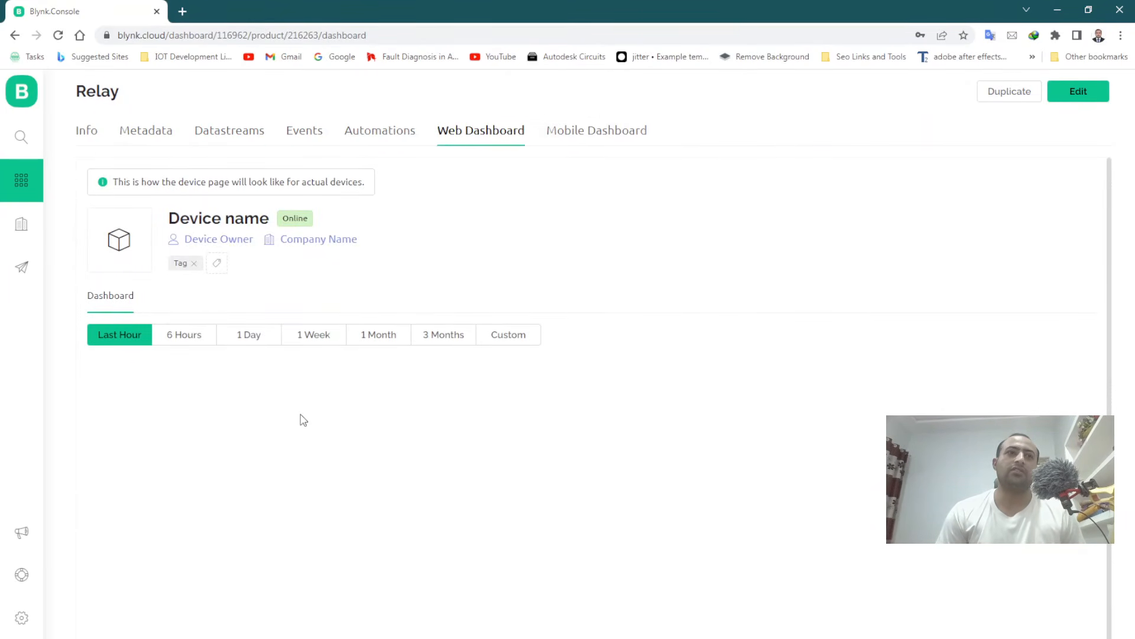
pyautogui.click(1080, 91)
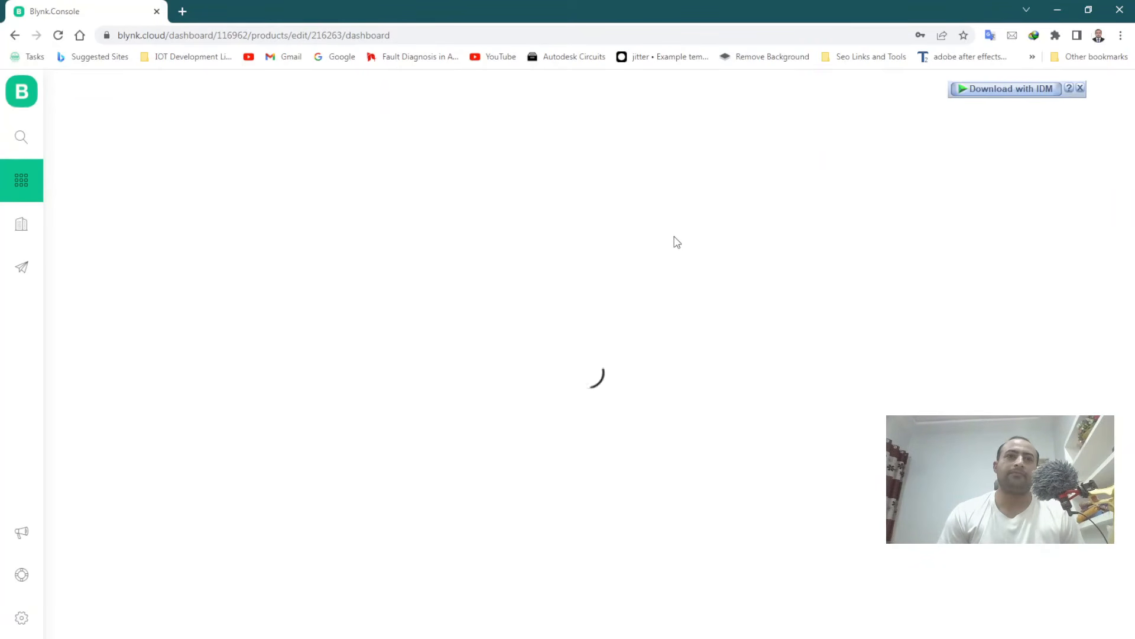
pyautogui.moveTo(236, 274); pyautogui.dragTo(247, 276)
pyautogui.moveTo(251, 367); pyautogui.dragTo(372, 383)
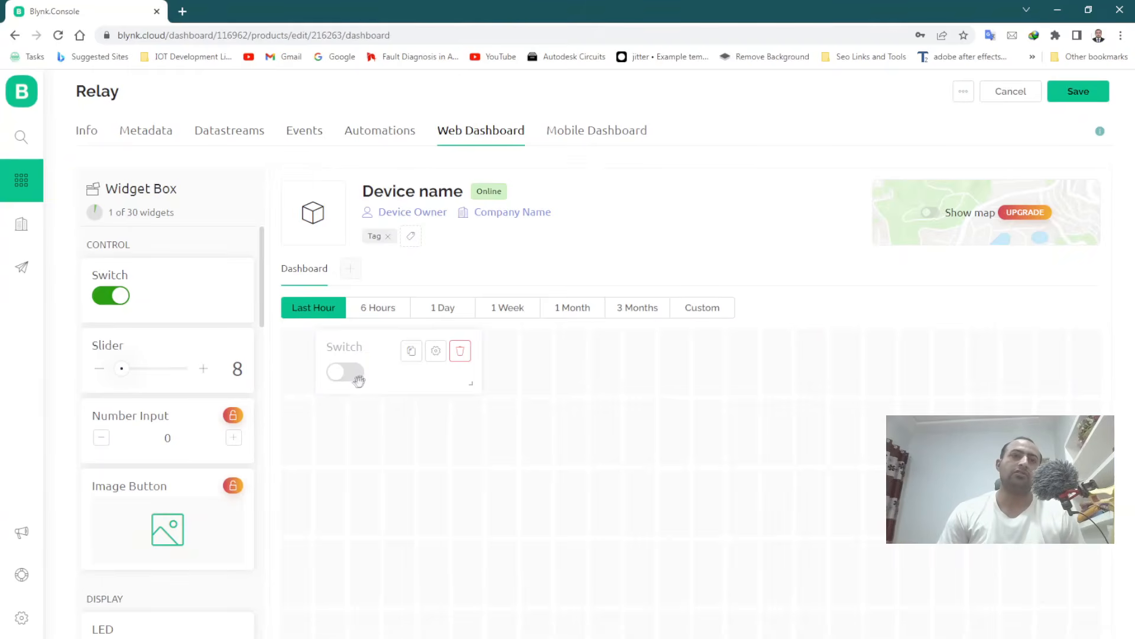
# Link the Switch widget to the Relay (V0) datastream in its settings
pyautogui.click(437, 351)
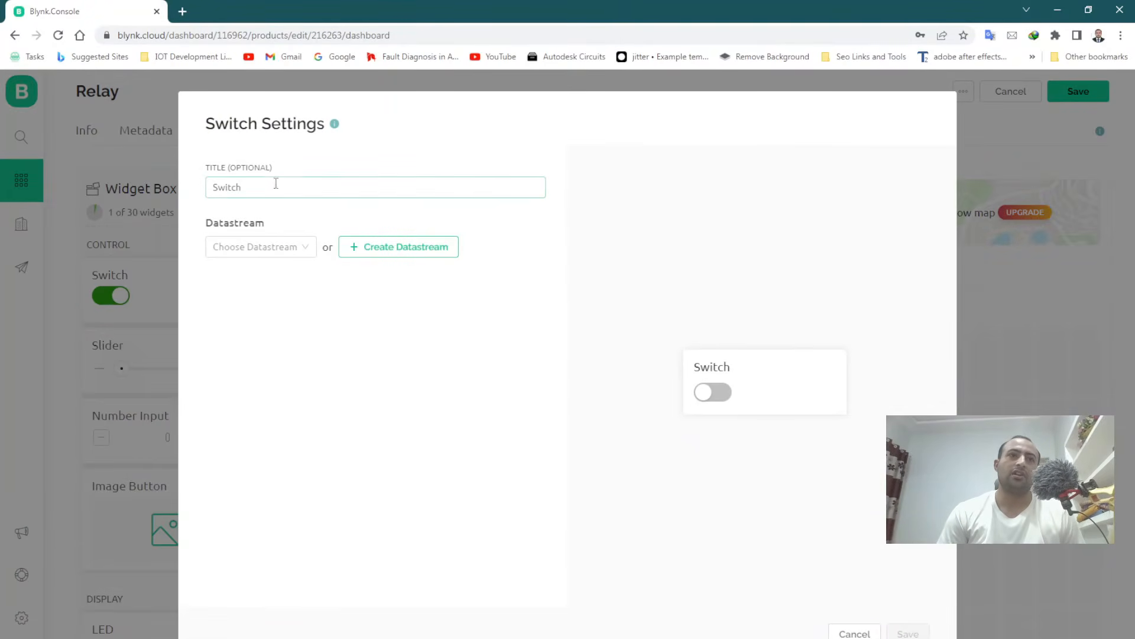
pyautogui.click(262, 248)
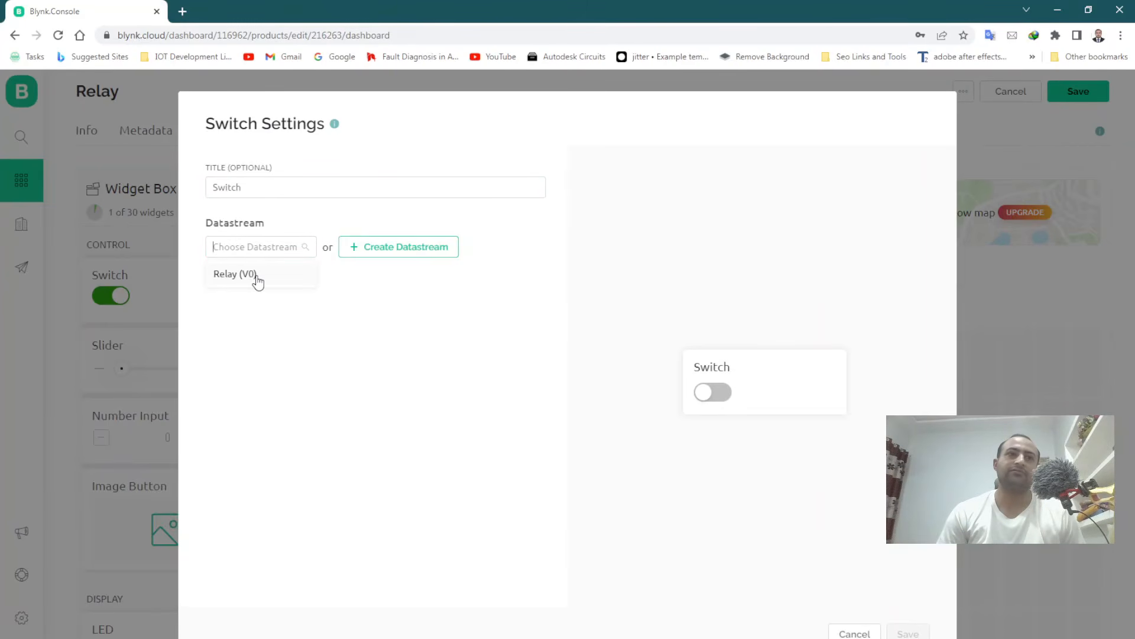
pyautogui.click(258, 278)
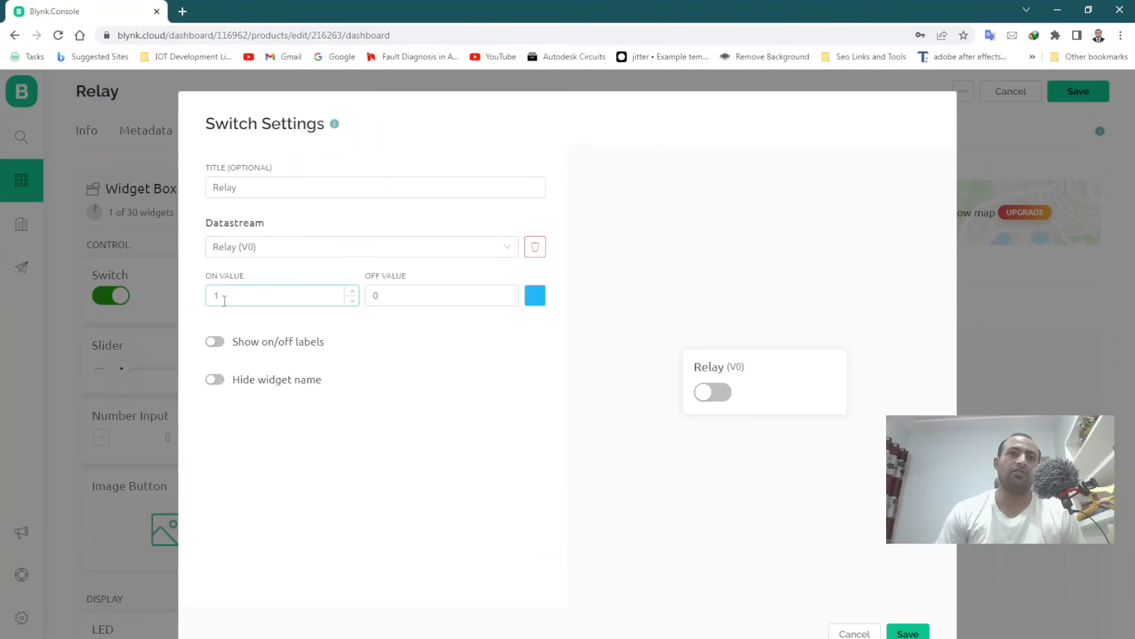
# Show on/off labels on the switch with the texts ON and OFF, and save the widget and the template
pyautogui.click(216, 342)
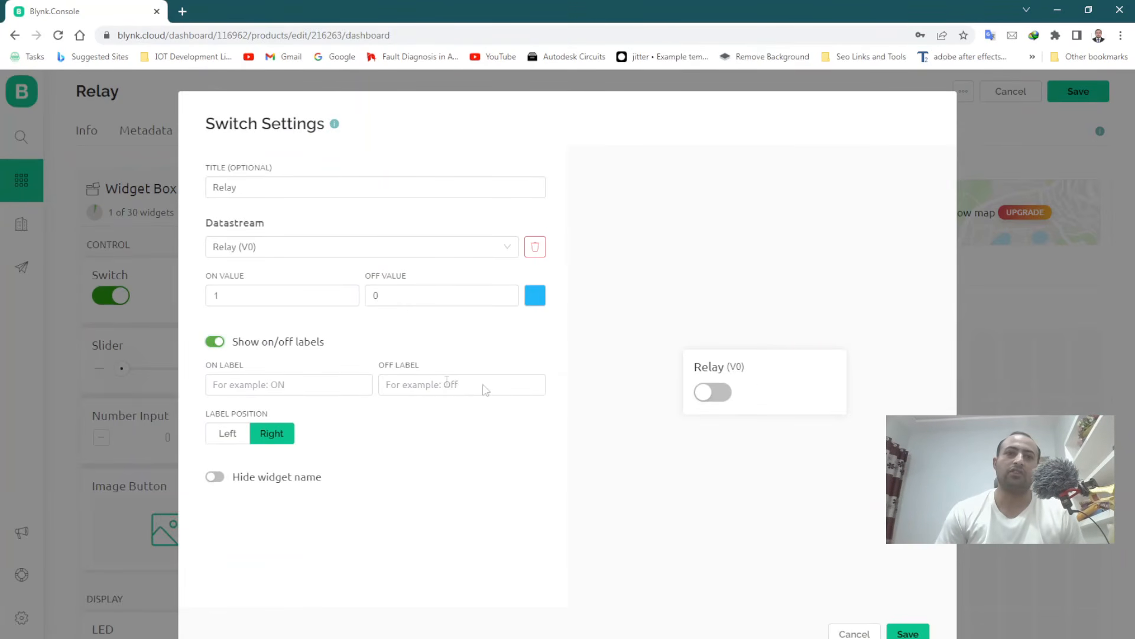
pyautogui.click(329, 391)
pyautogui.write('ON')
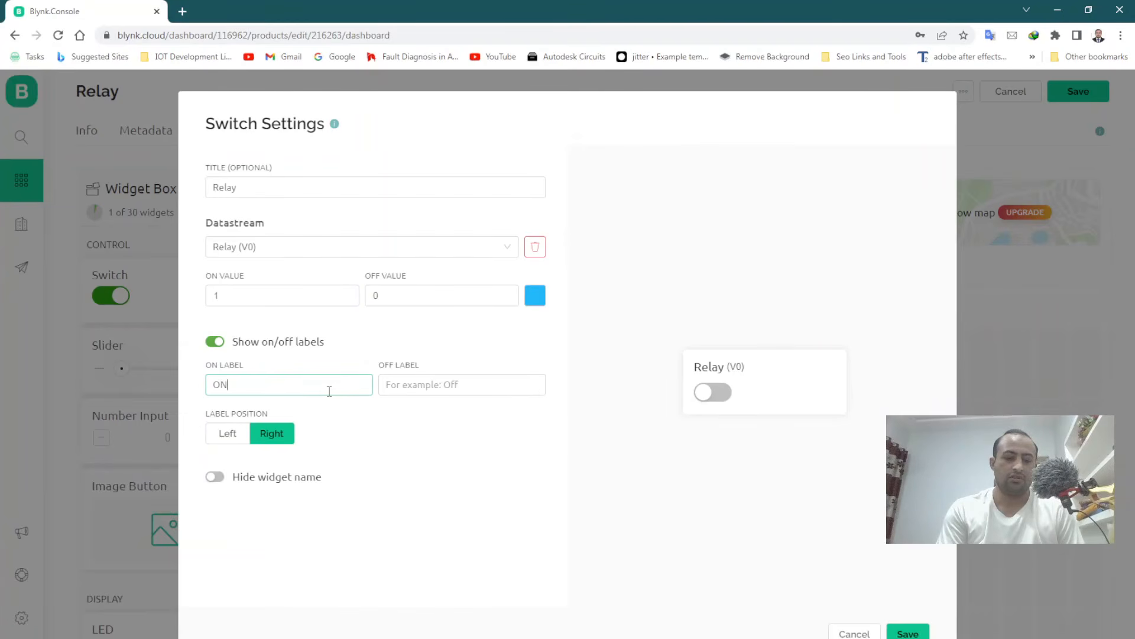
pyautogui.press('Tab')
pyautogui.write('OFF')
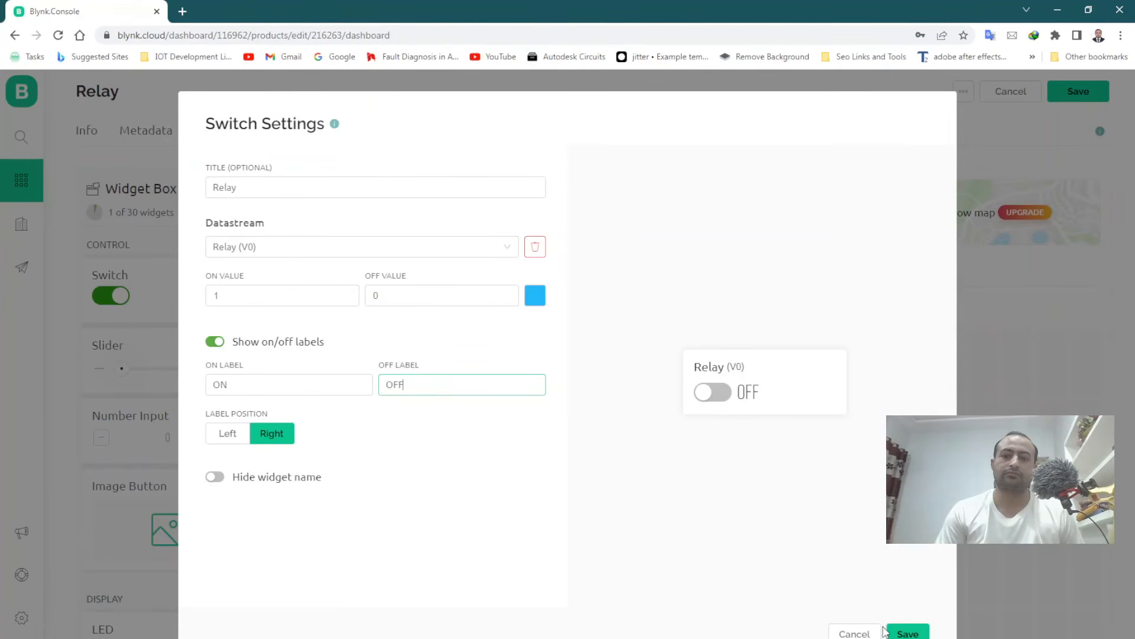
pyautogui.click(907, 633)
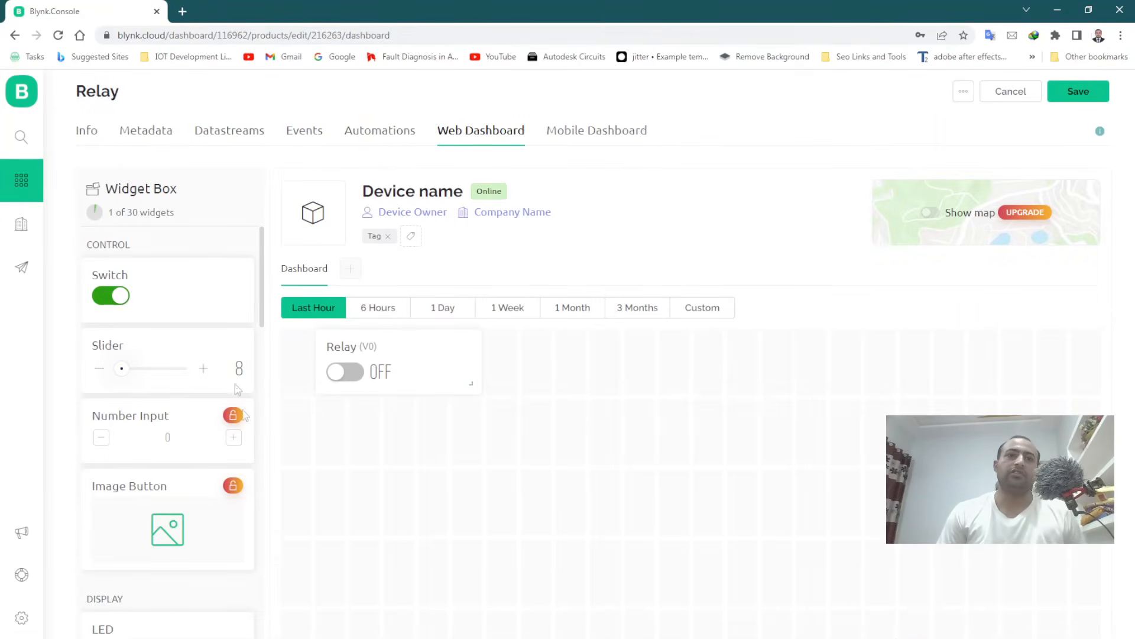
pyautogui.click(1094, 91)
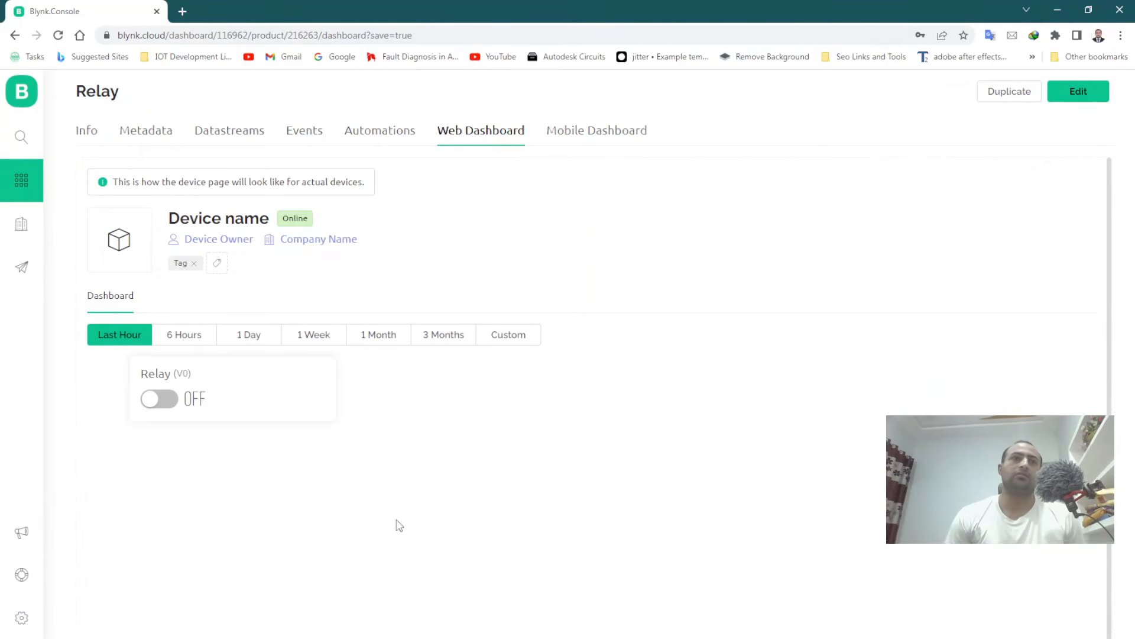
# Create a new device named Relay from the Relay template and toggle its dashboard switch on and off
pyautogui.click(200, 136)
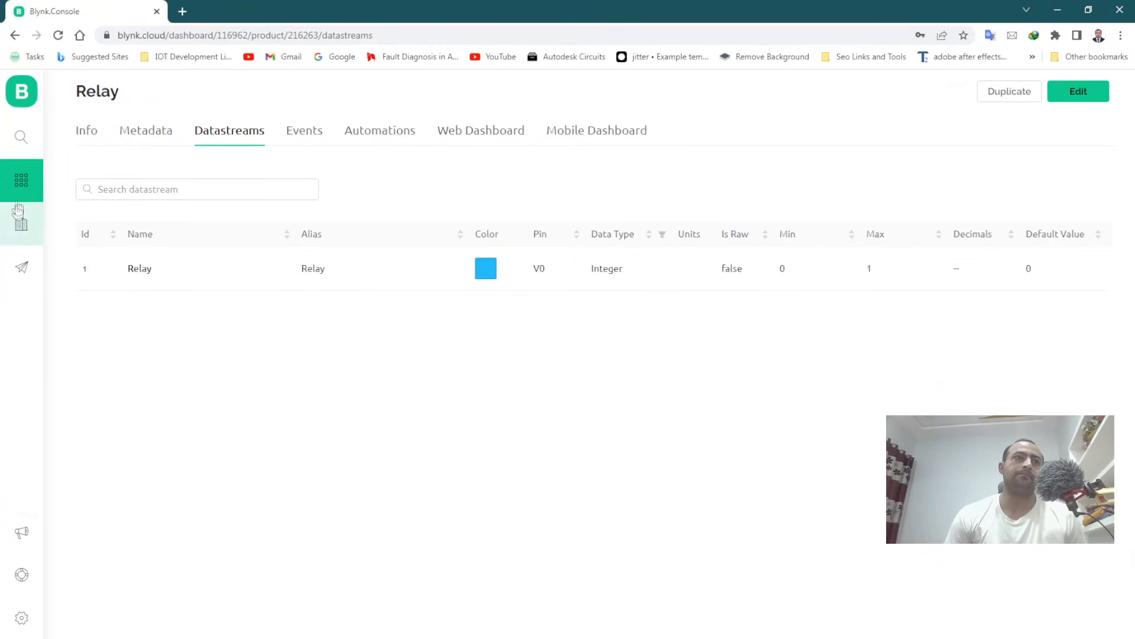
pyautogui.click(33, 134)
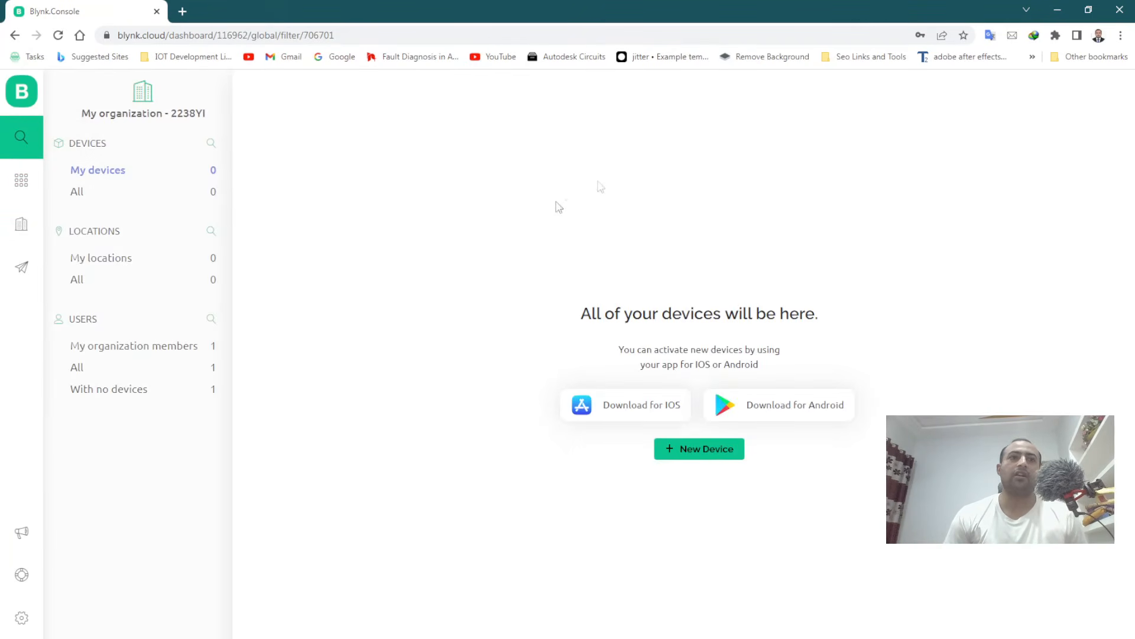
pyautogui.click(711, 451)
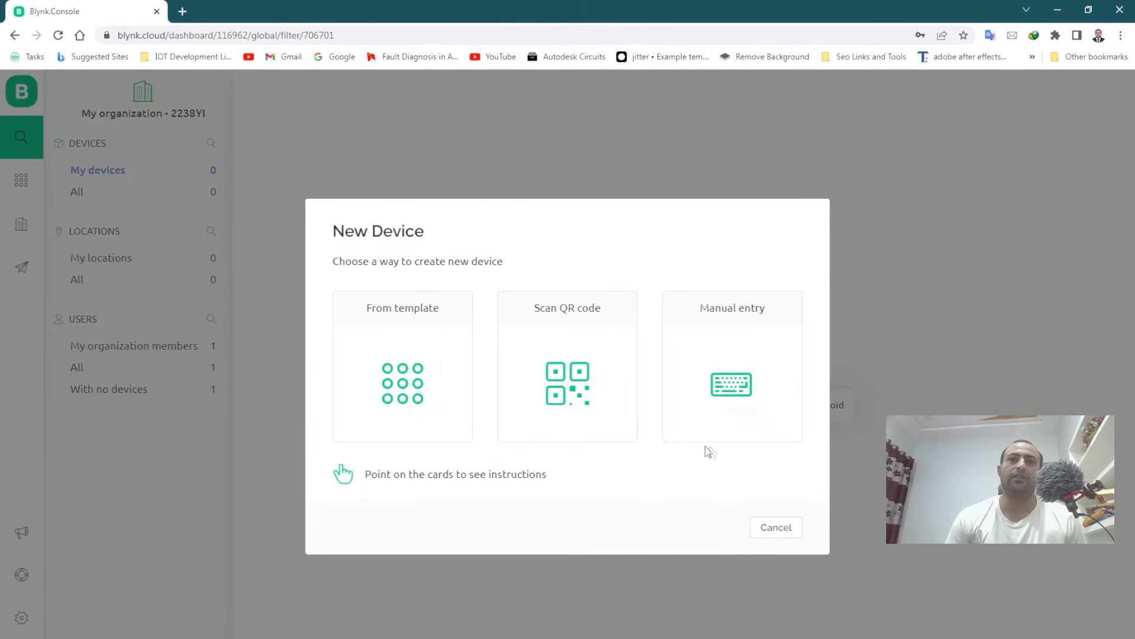
pyautogui.click(399, 374)
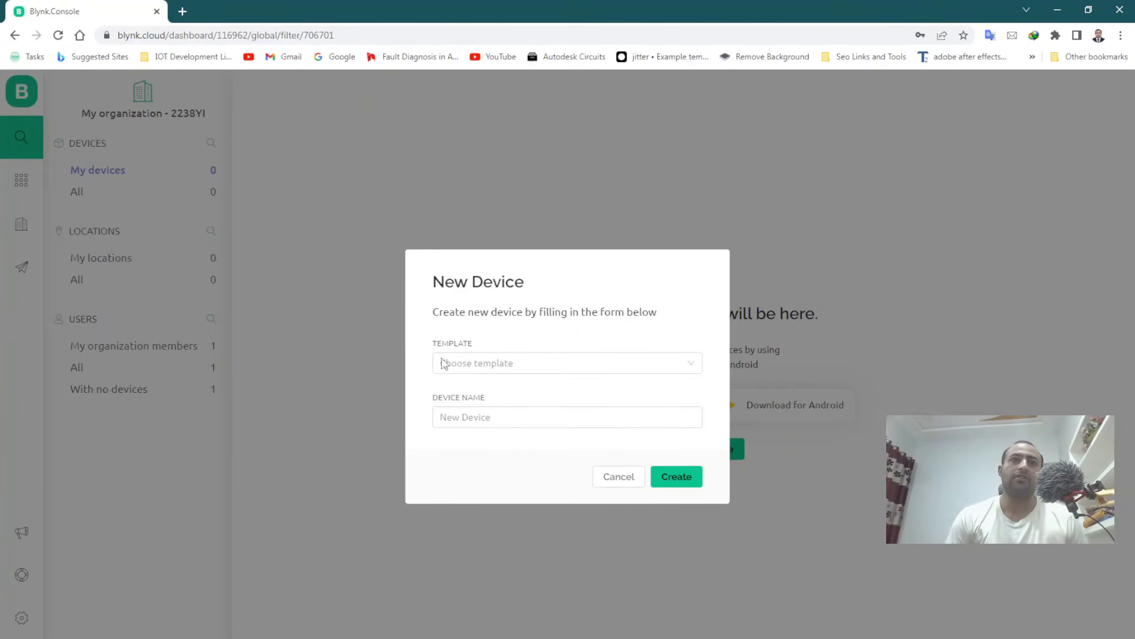
pyautogui.click(461, 365)
pyautogui.click(461, 389)
pyautogui.click(471, 421)
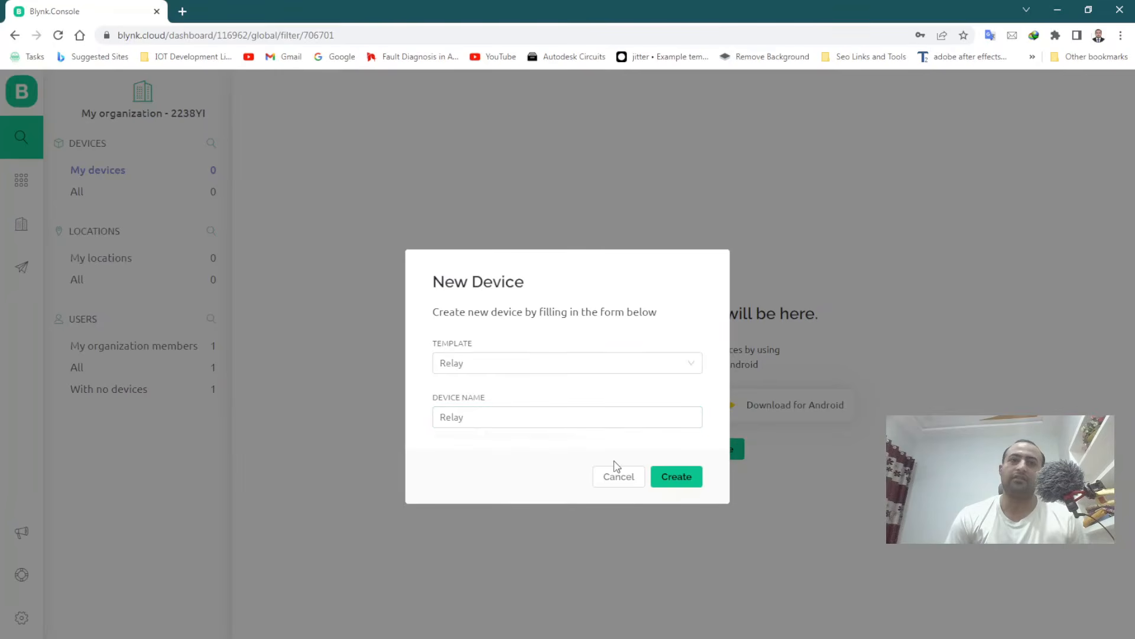
pyautogui.click(680, 481)
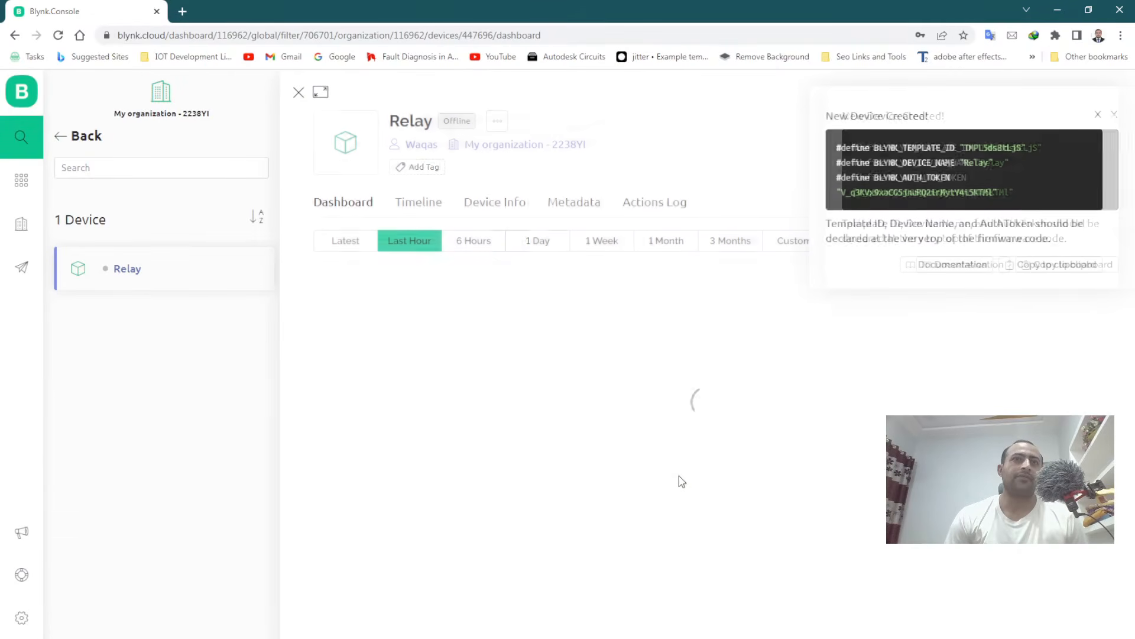
pyautogui.click(376, 311)
pyautogui.click(376, 312)
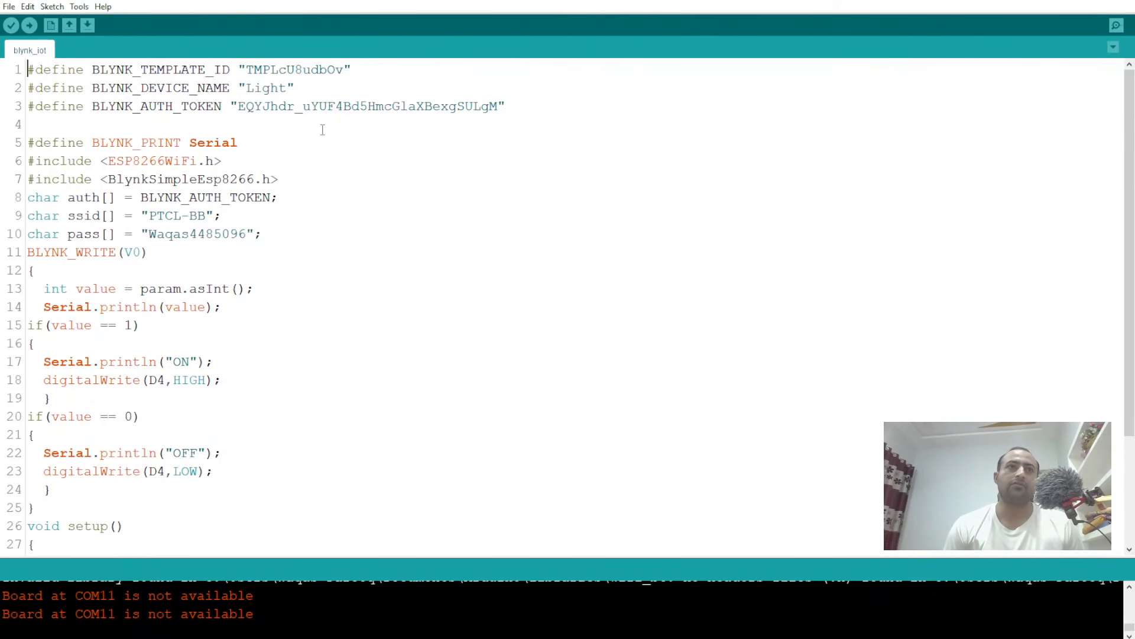
# Replace the template ID, device name and auth token defines in the Arduino IDE sketch with the Relay device's firmware configuration from Blynk
pyautogui.moveTo(507, 106); pyautogui.dragTo(28, 69)
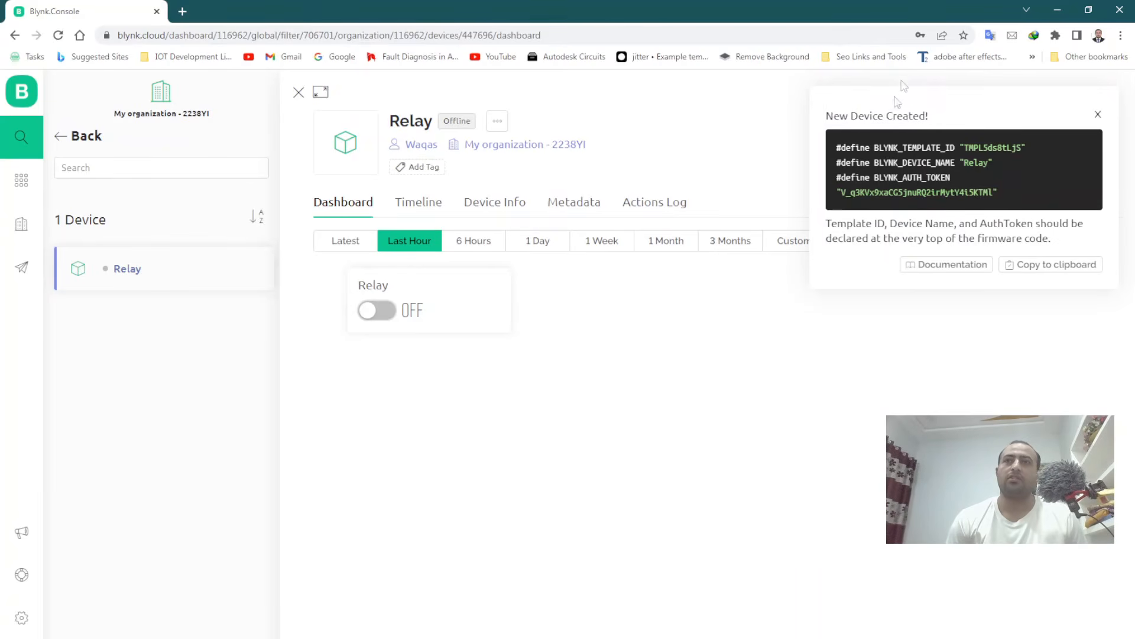
pyautogui.click(881, 119)
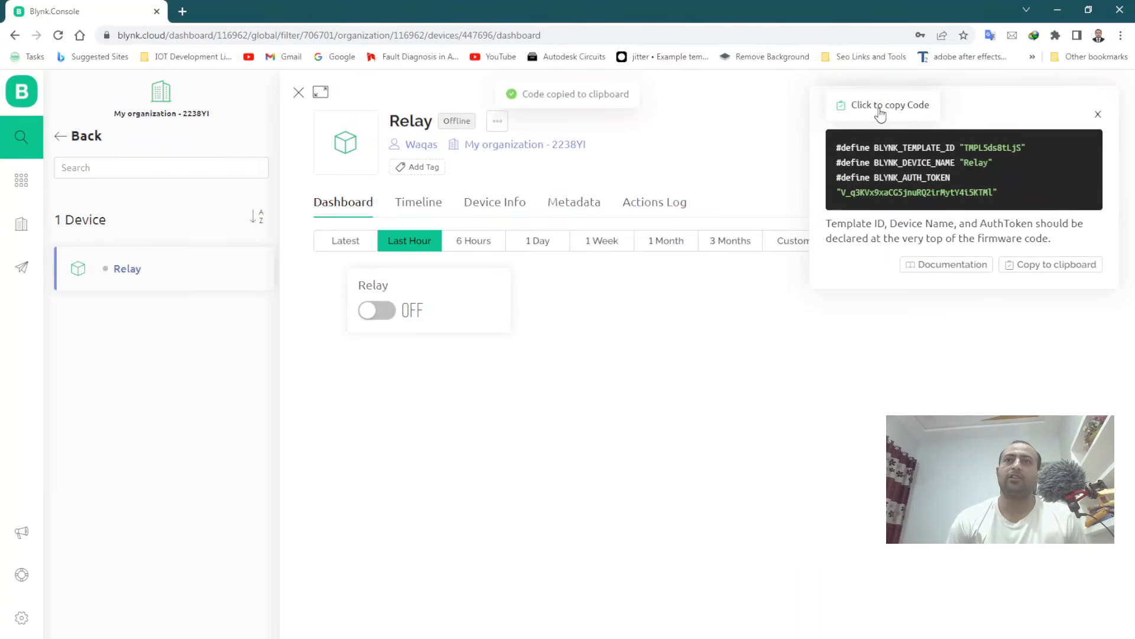
pyautogui.click(1098, 116)
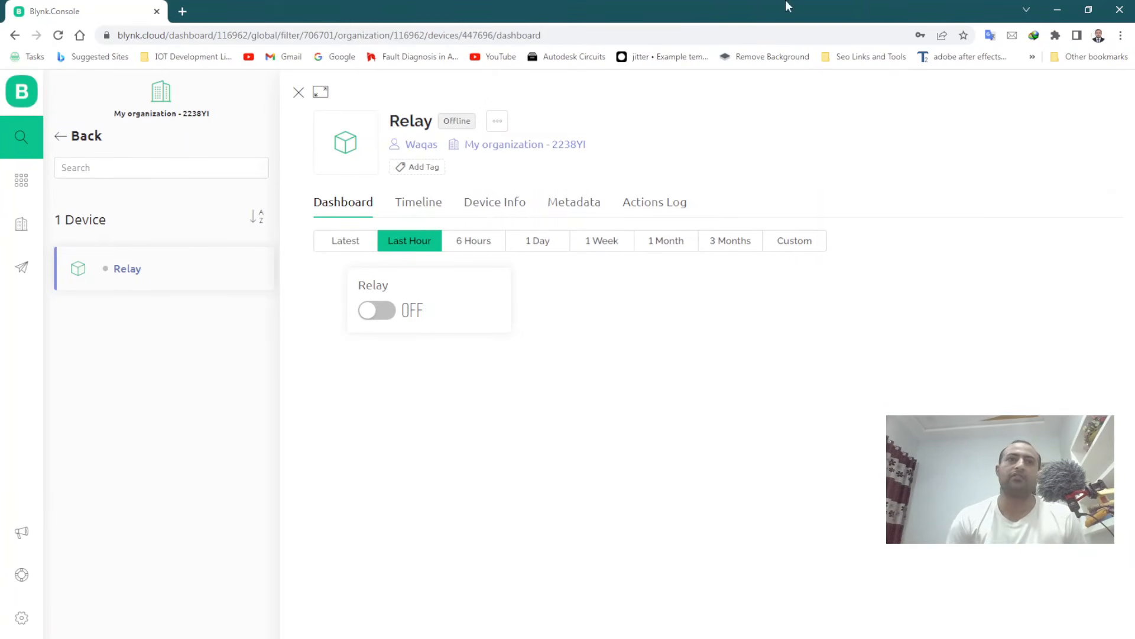
pyautogui.click(482, 212)
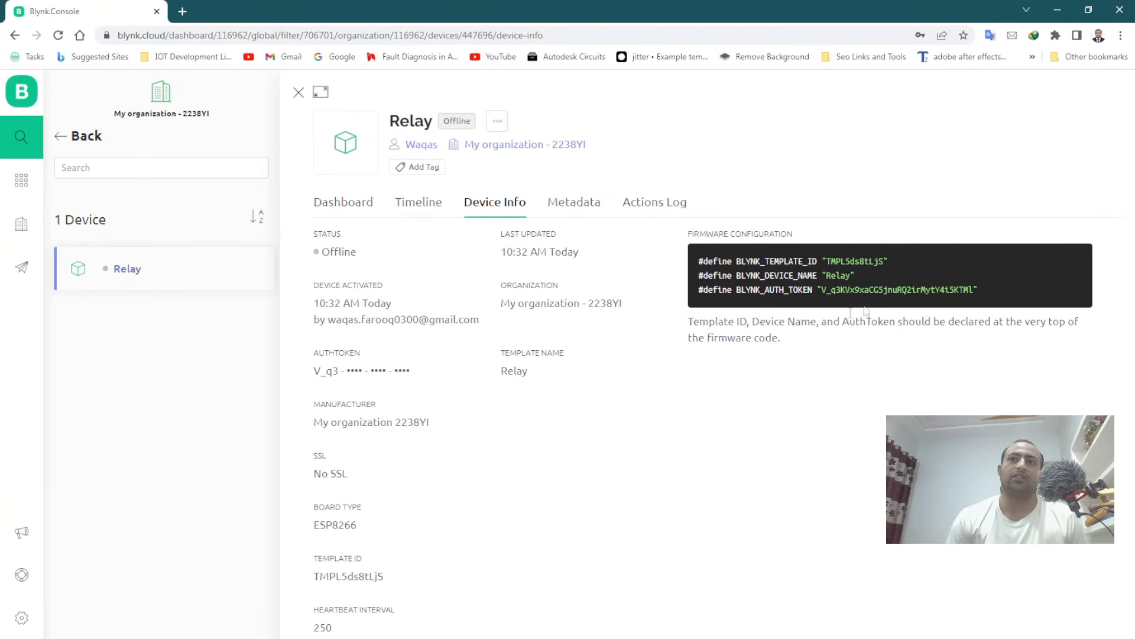
pyautogui.click(945, 288)
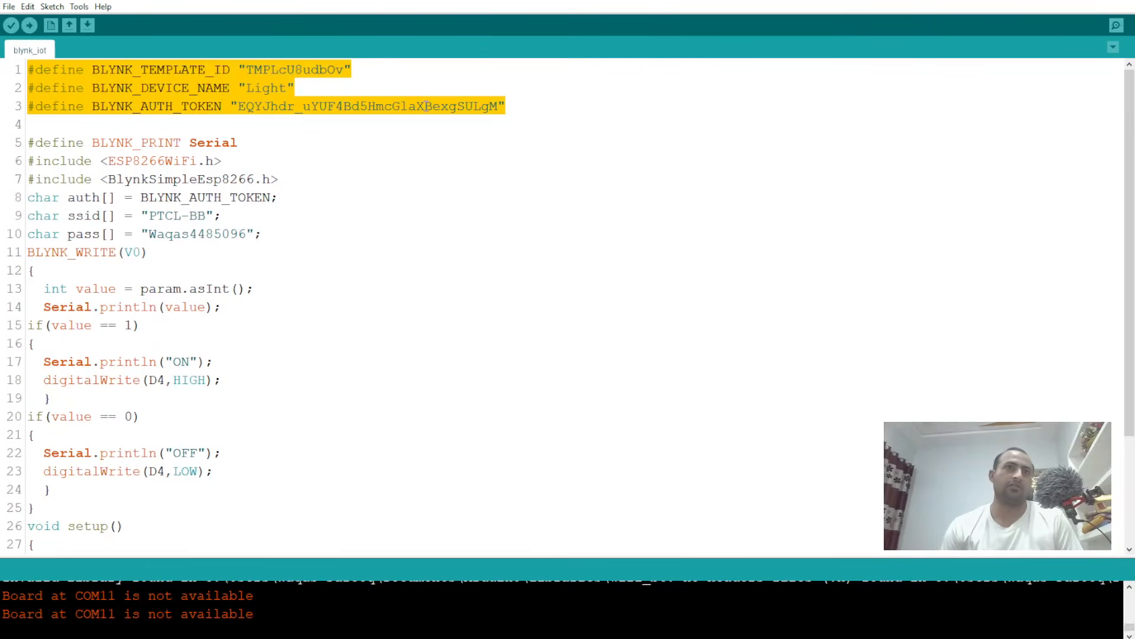
pyautogui.hotkey('ctrl', 'v')
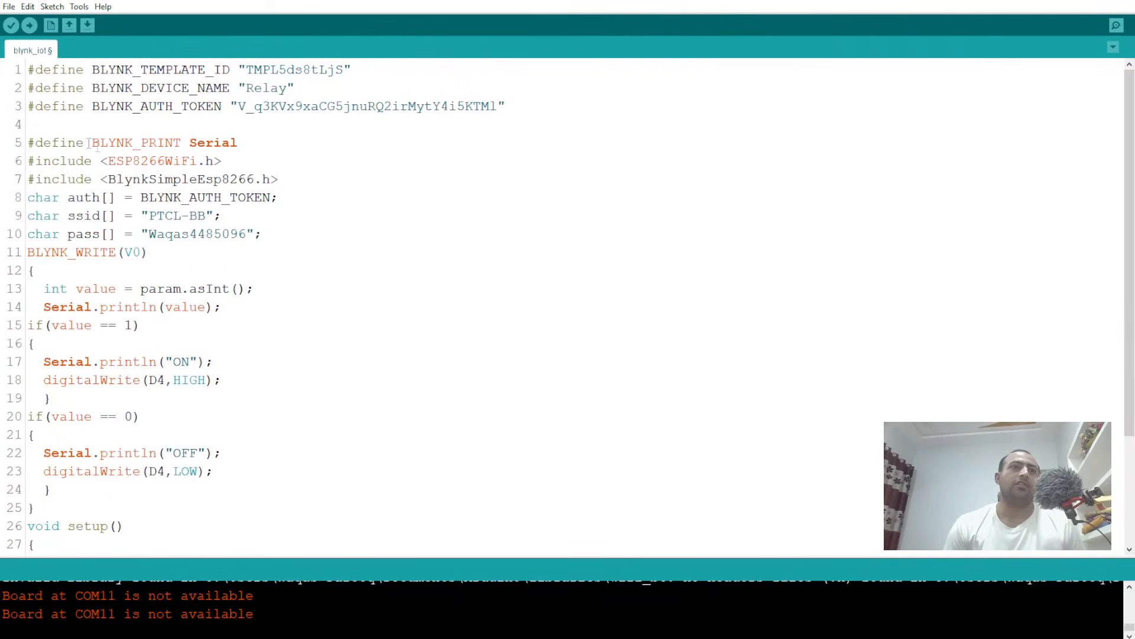
# Examine the sketch's BLYNK_PRINT define, ESP8266WiFi include, auth token variable, and WiFi network name and password lines
pyautogui.moveTo(77, 143); pyautogui.dragTo(231, 142)
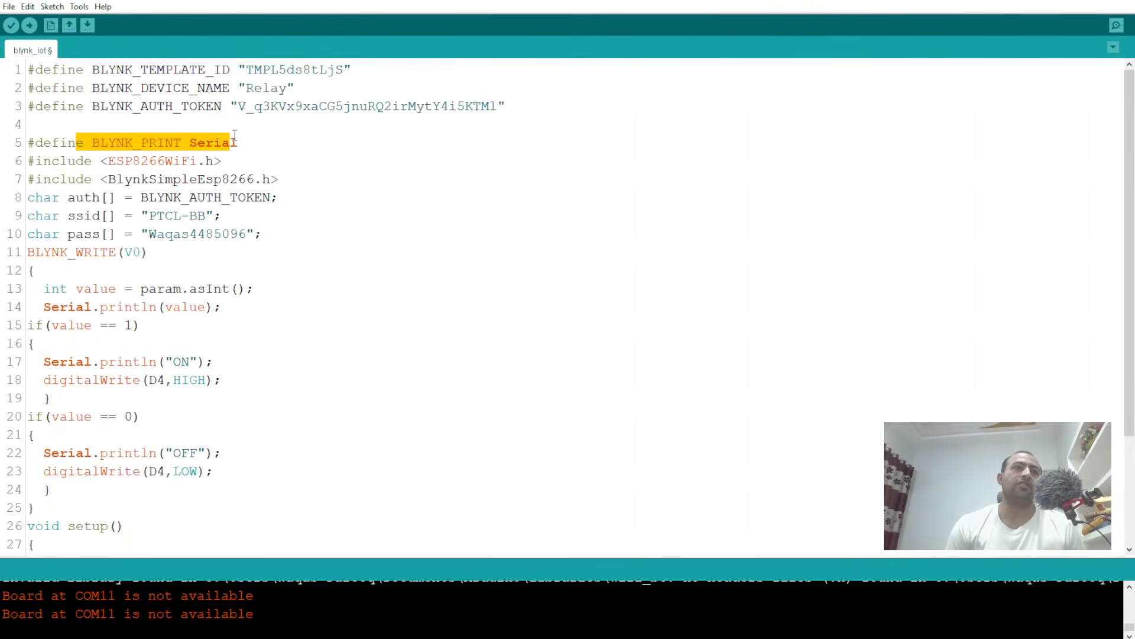
pyautogui.moveTo(117, 160); pyautogui.dragTo(181, 160)
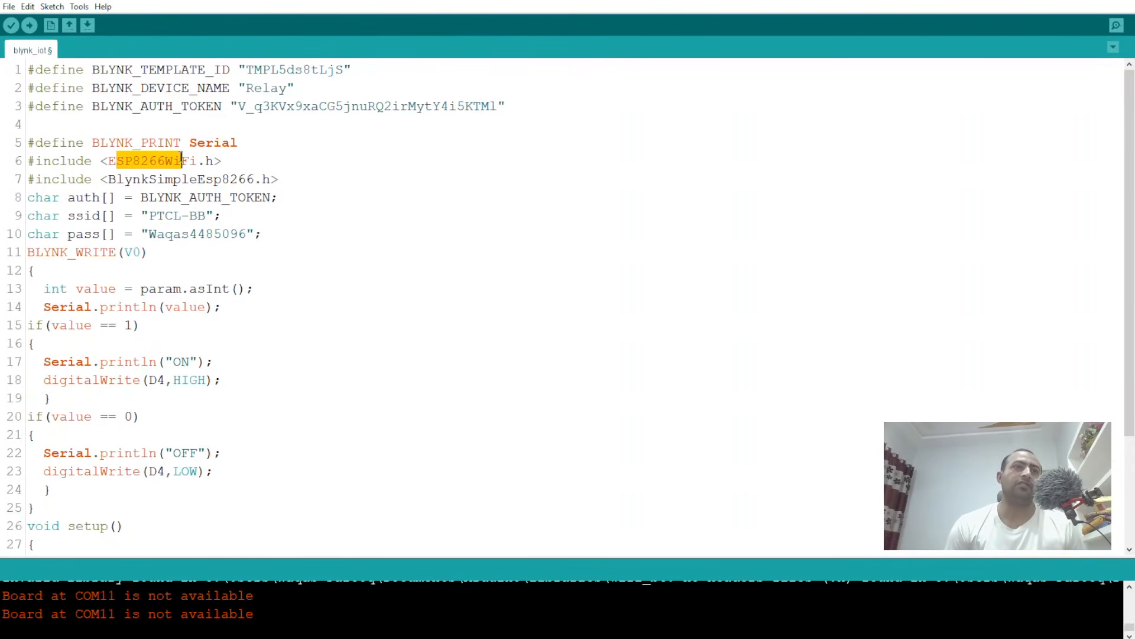
pyautogui.click(203, 160)
pyautogui.click(222, 160)
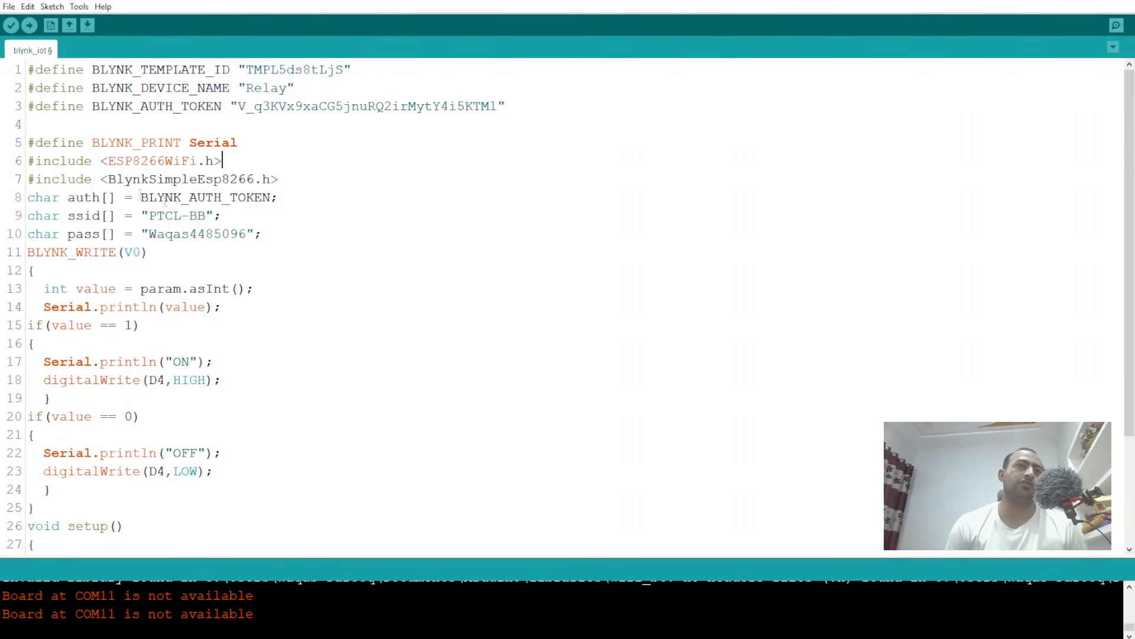
pyautogui.moveTo(271, 197); pyautogui.dragTo(142, 197)
pyautogui.click(280, 107)
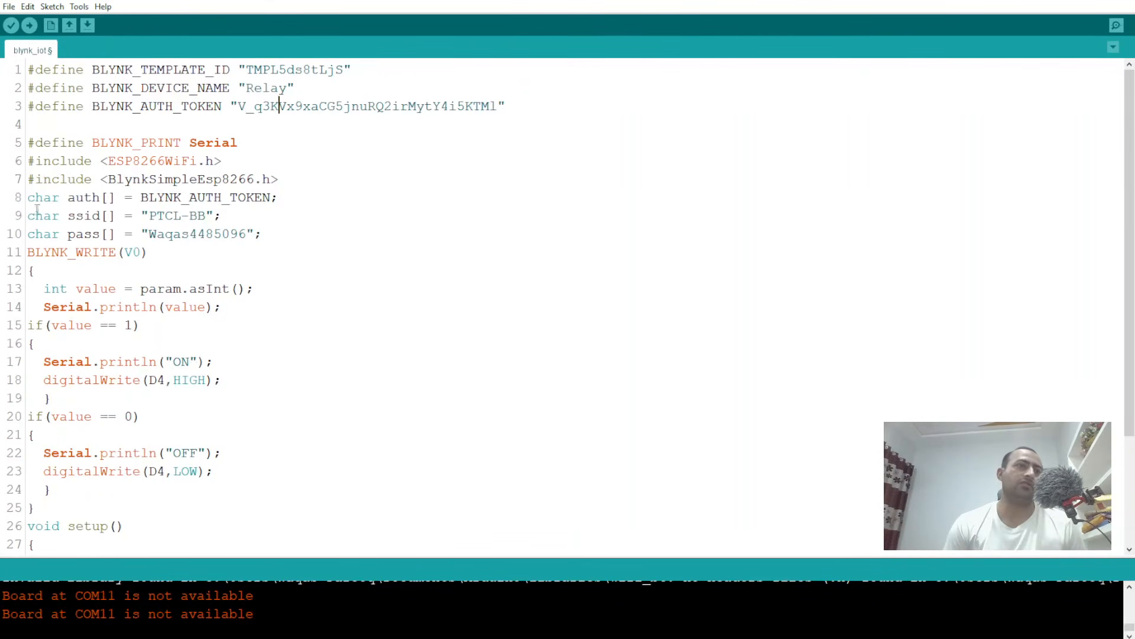
pyautogui.moveTo(28, 215); pyautogui.dragTo(134, 215)
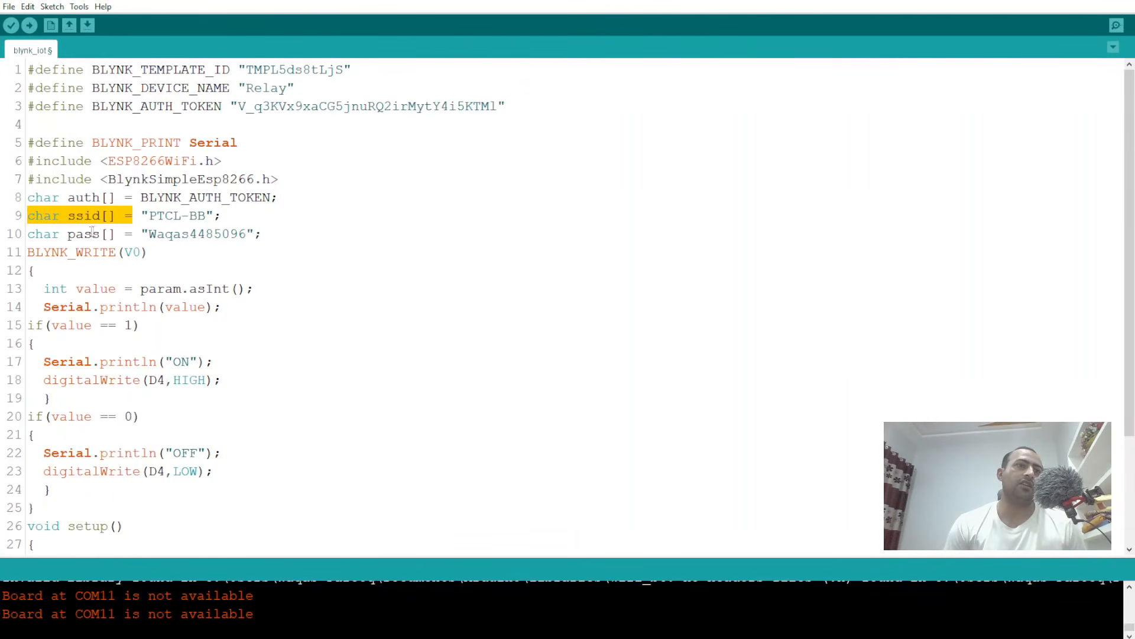
pyautogui.click(175, 232)
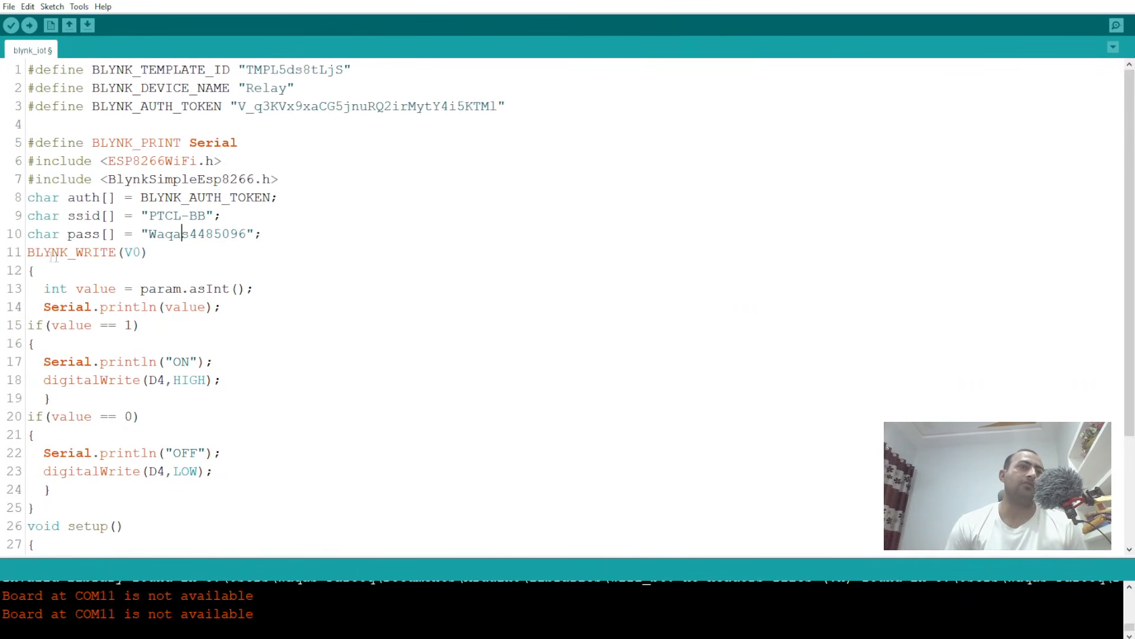
# Insert a blank line above BLYNK_WRITE(V0) and review the virtual pin handler, setup and loop code
pyautogui.press('Return')
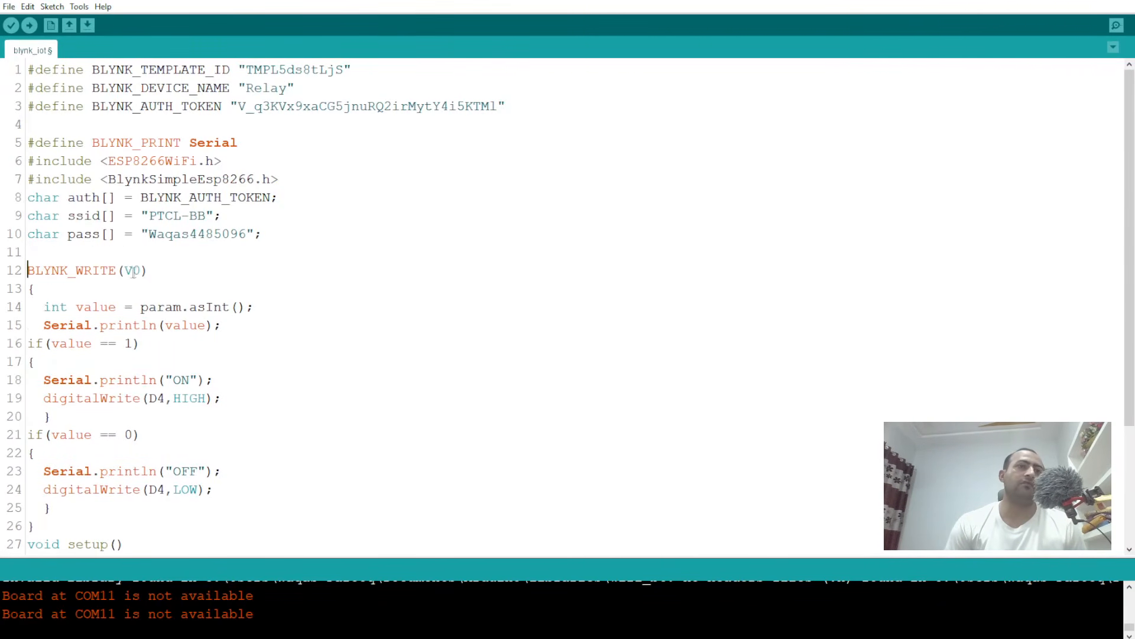
pyautogui.moveTo(141, 270); pyautogui.dragTo(126, 269)
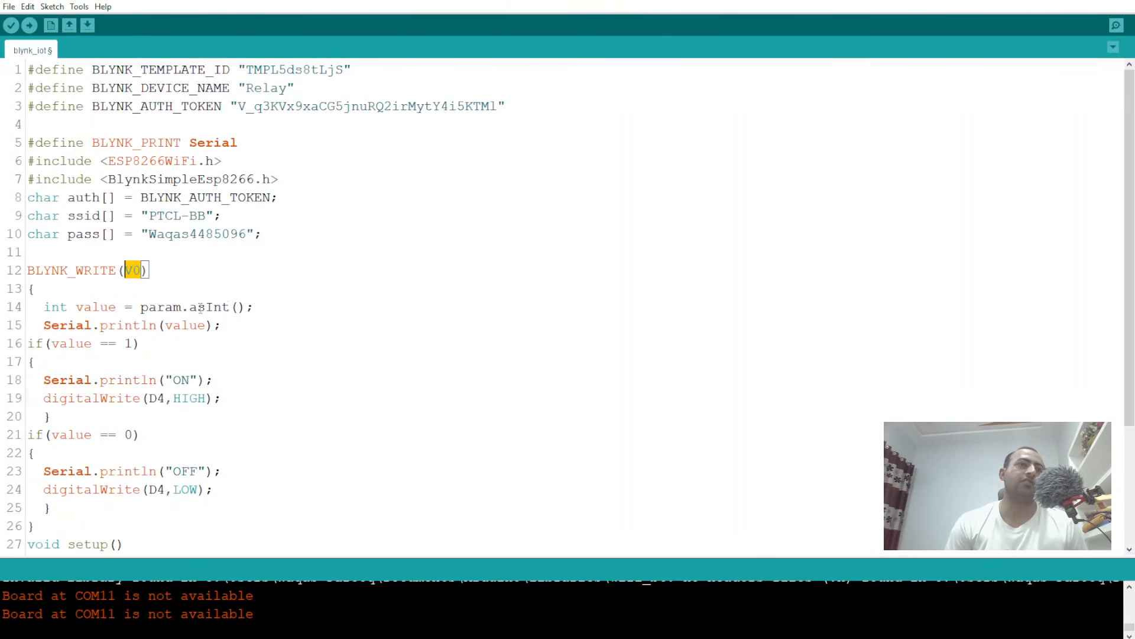
pyautogui.click(141, 290)
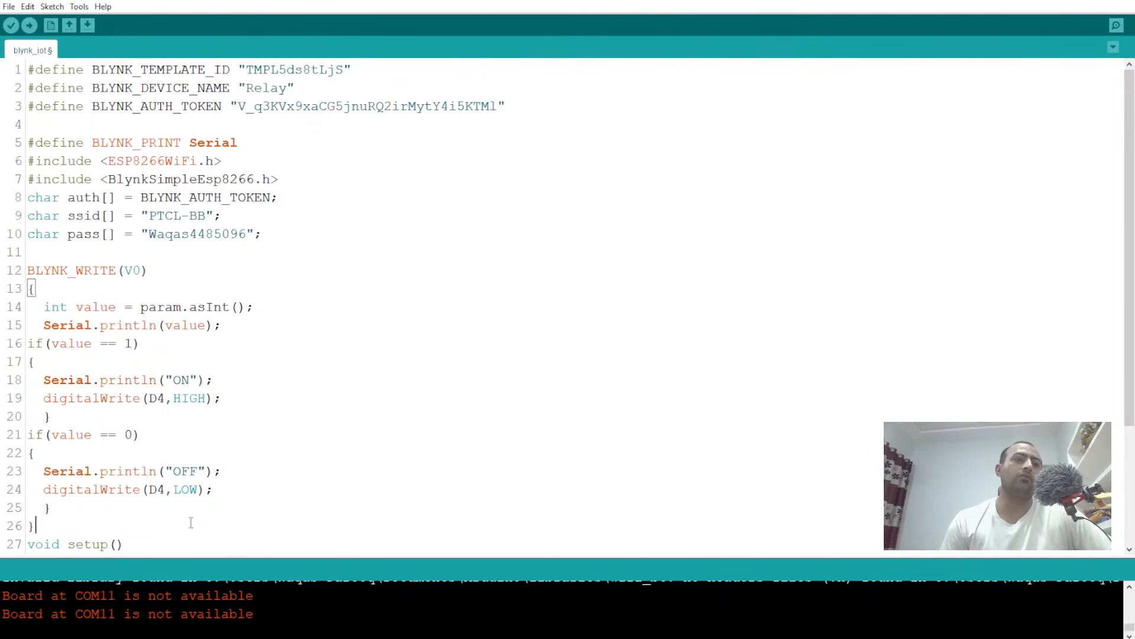
pyautogui.scroll(-3, 189, 519)
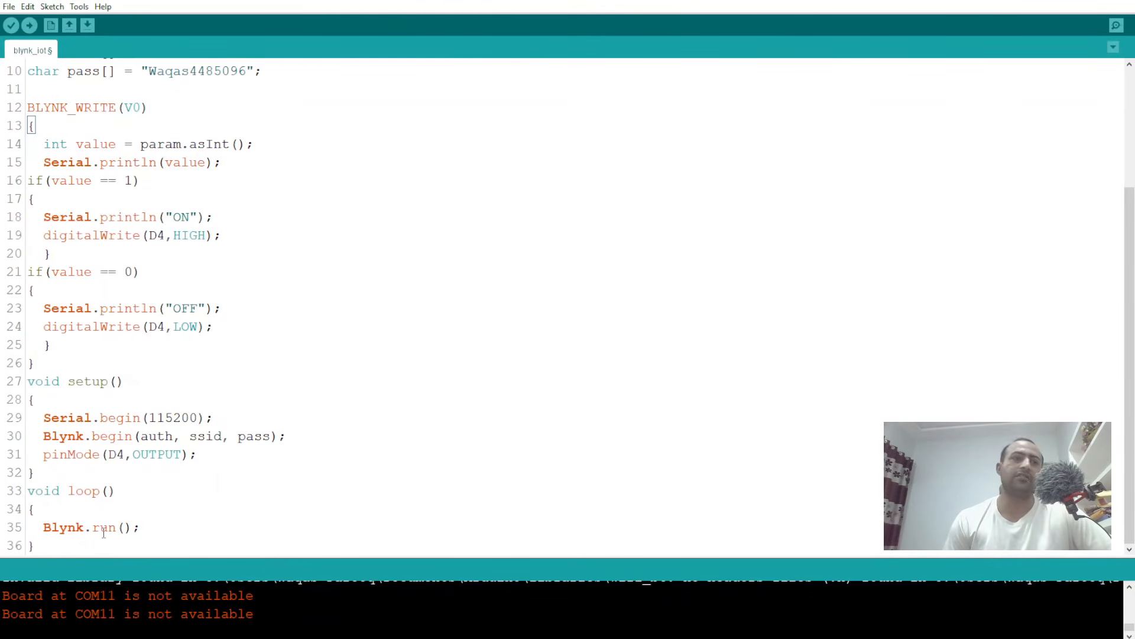
pyautogui.scroll(3, 230, 398)
# Open the serial monitor and upload the sketch to the ESP8266 board
pyautogui.click(78, 6)
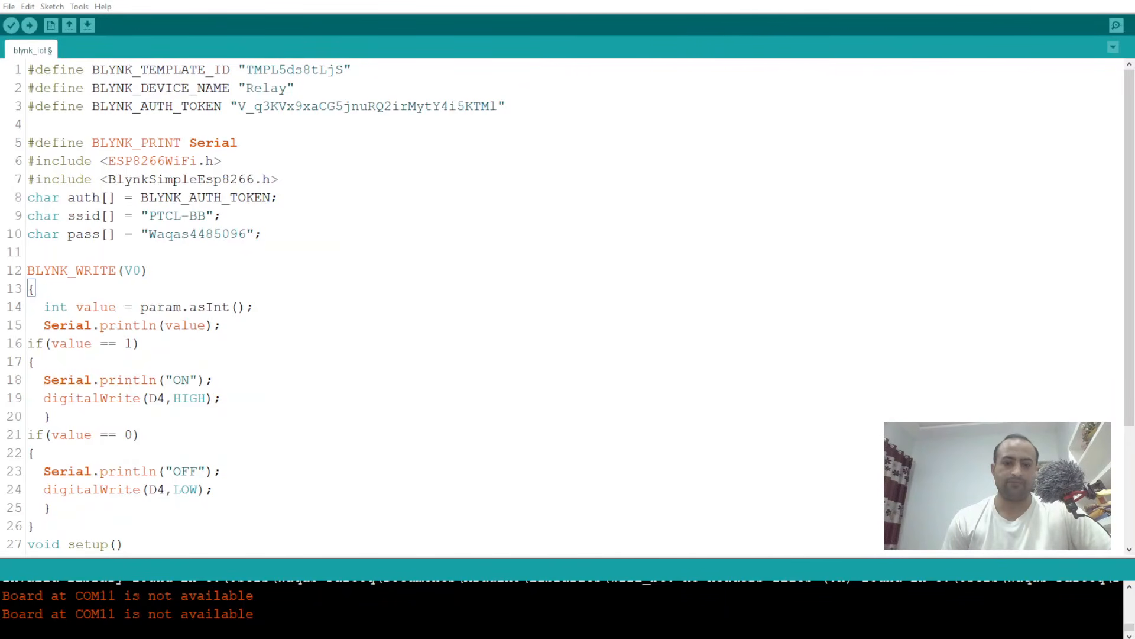
pyautogui.hotkey('ctrl', 'shift', 'm')
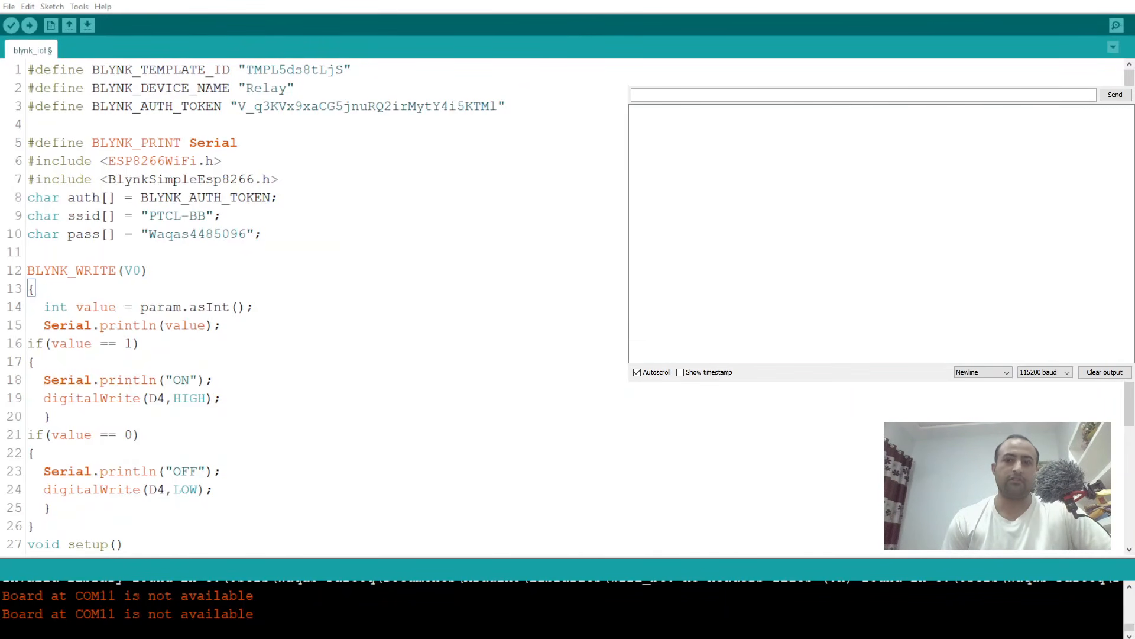
pyautogui.click(29, 26)
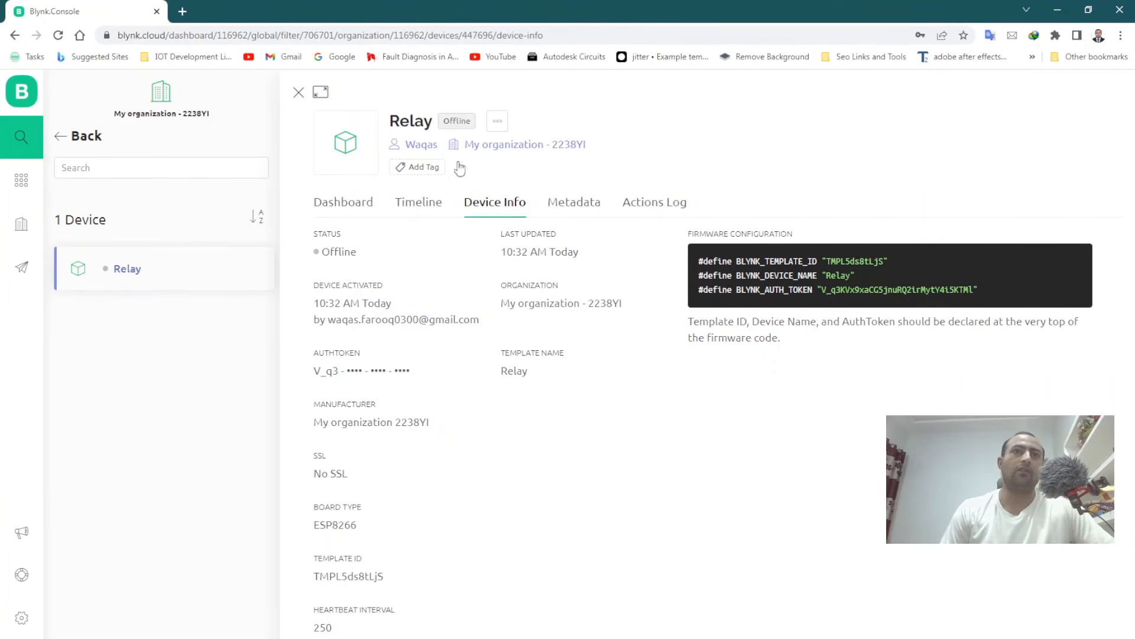
# In the Blynk console, check the Relay device's connection status and try the switch on its dashboard
pyautogui.moveTo(444, 120); pyautogui.dragTo(477, 126)
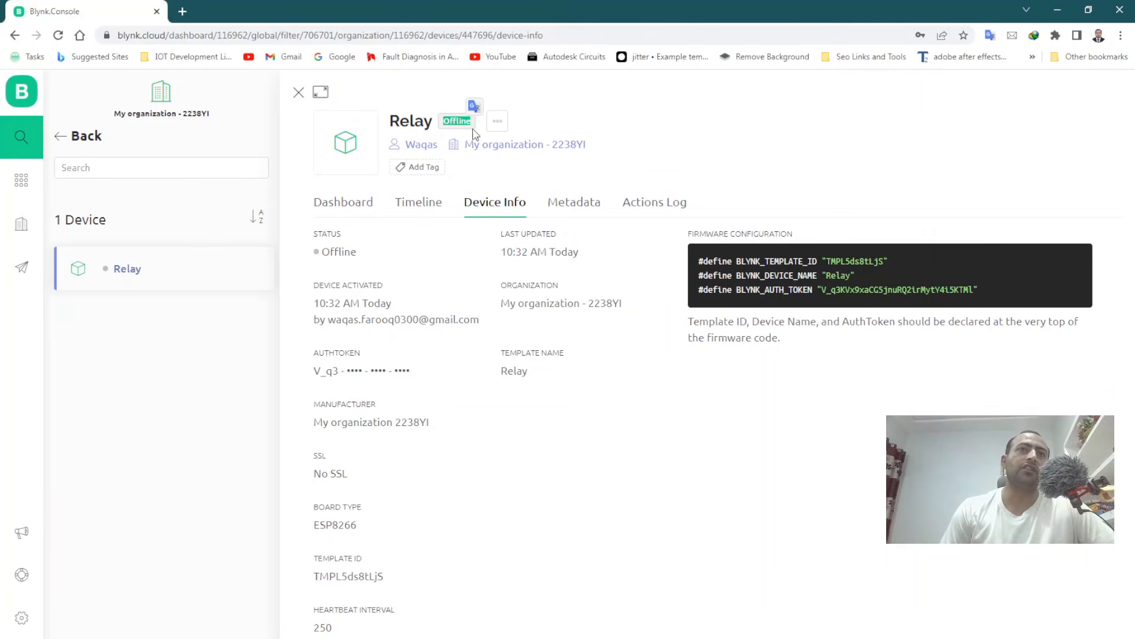
pyautogui.click(678, 161)
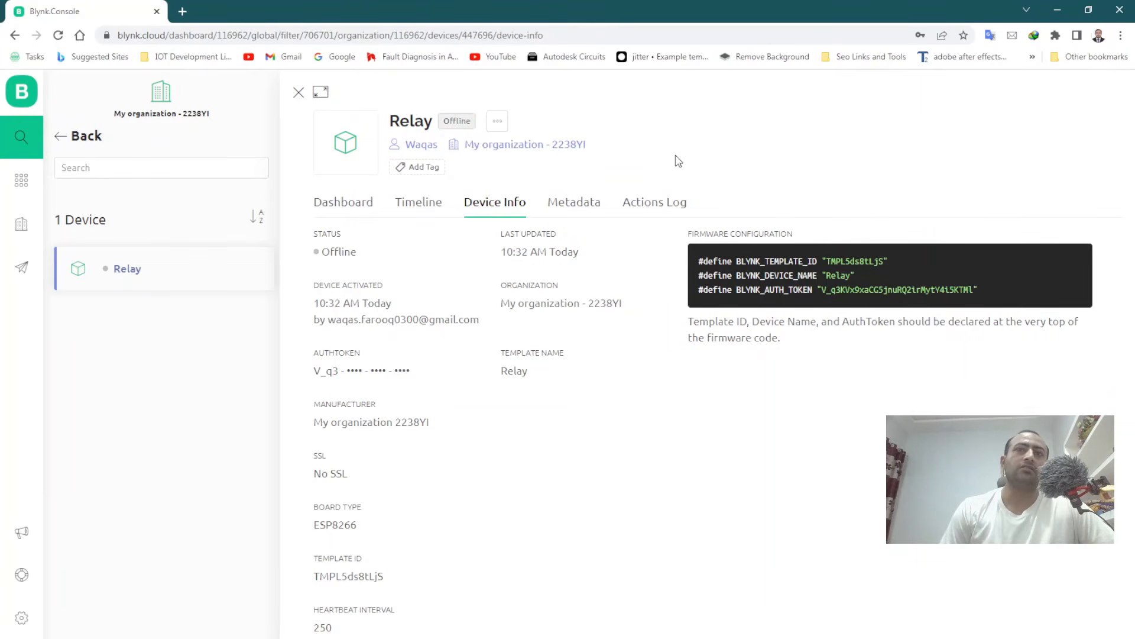
pyautogui.click(343, 201)
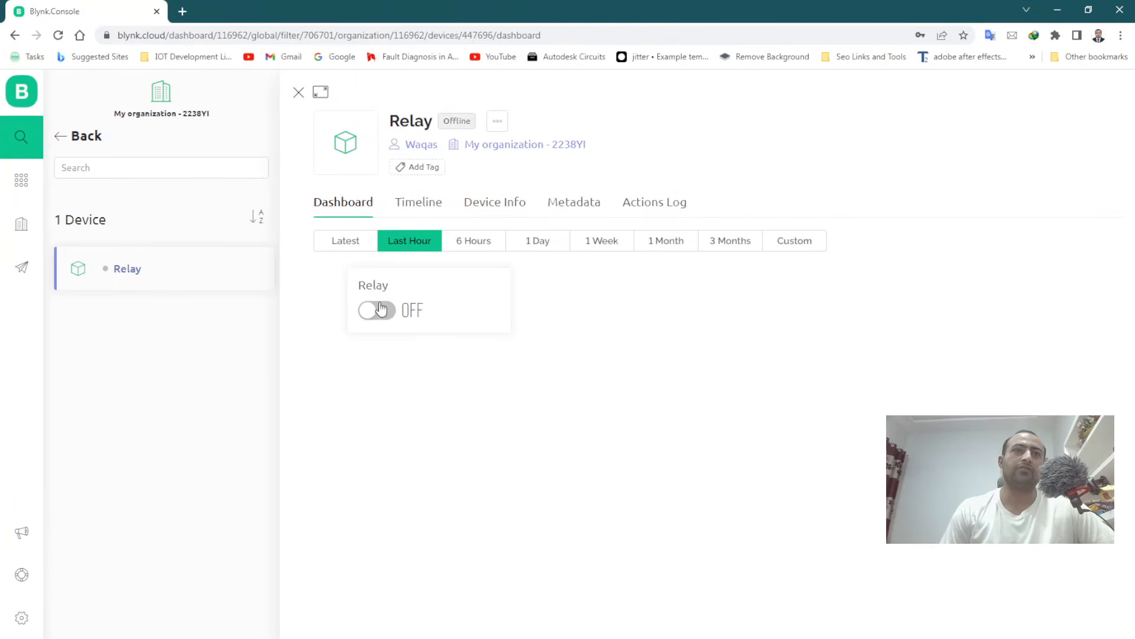
pyautogui.click(381, 318)
pyautogui.click(381, 313)
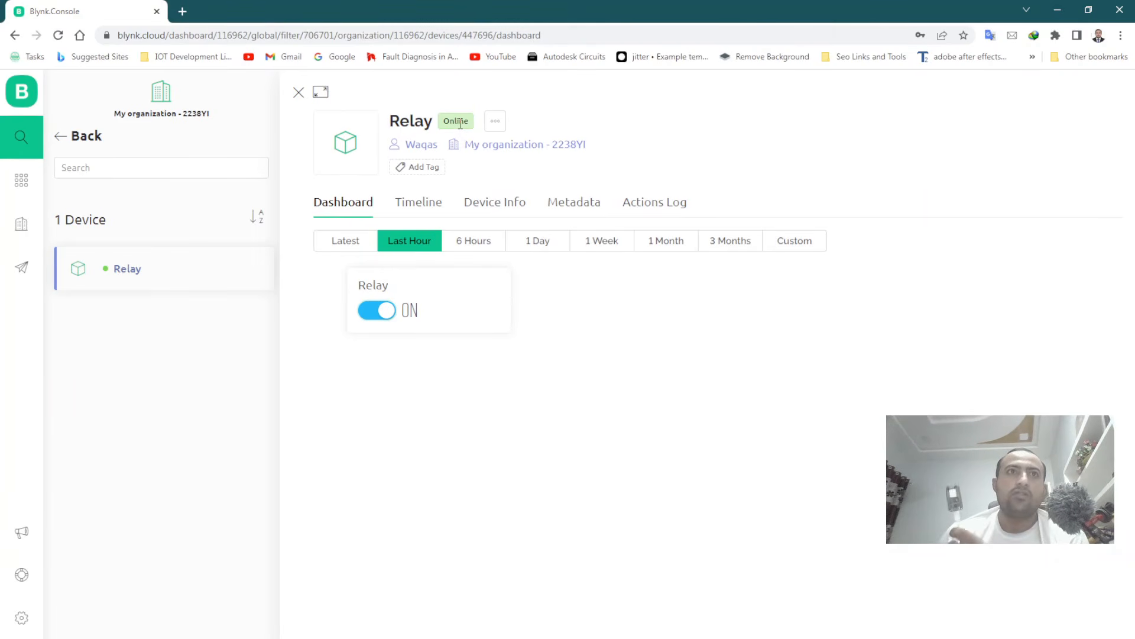
# Toggle the Relay dashboard switch on and off repeatedly to test control of the connected board
pyautogui.click(378, 310)
pyautogui.click(378, 310)
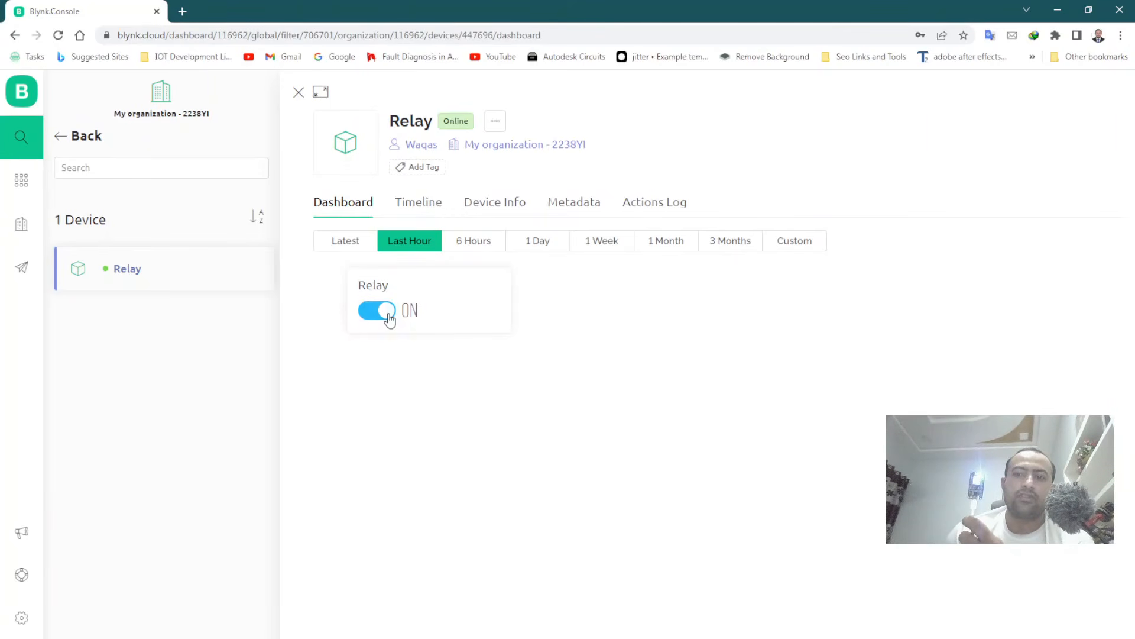
pyautogui.click(377, 310)
pyautogui.click(377, 310)
pyautogui.click(389, 317)
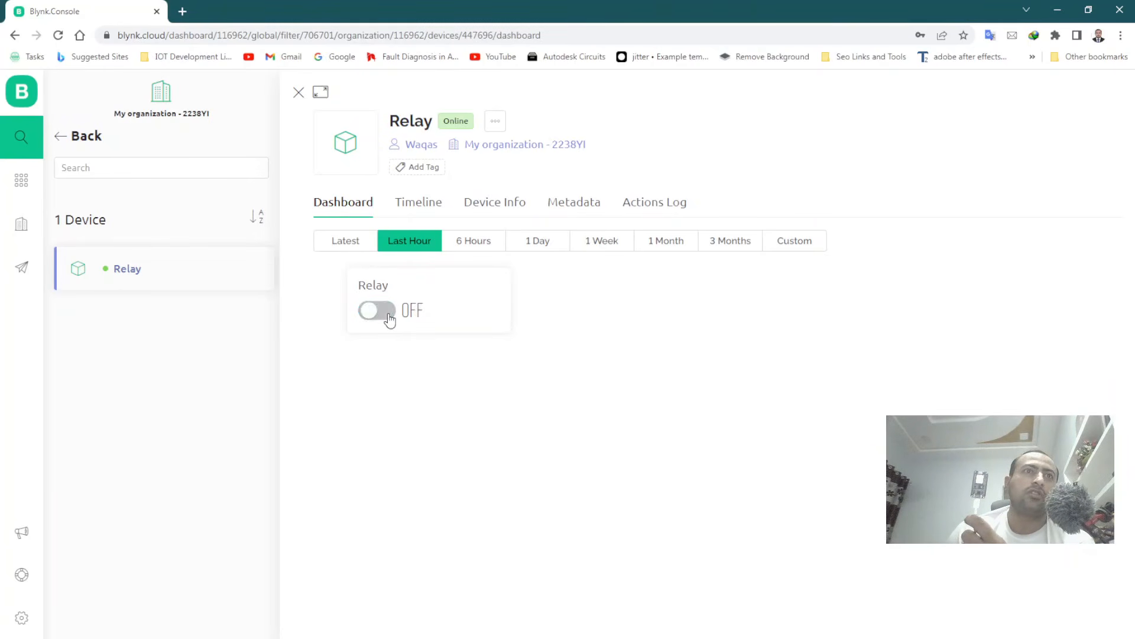
pyautogui.click(388, 316)
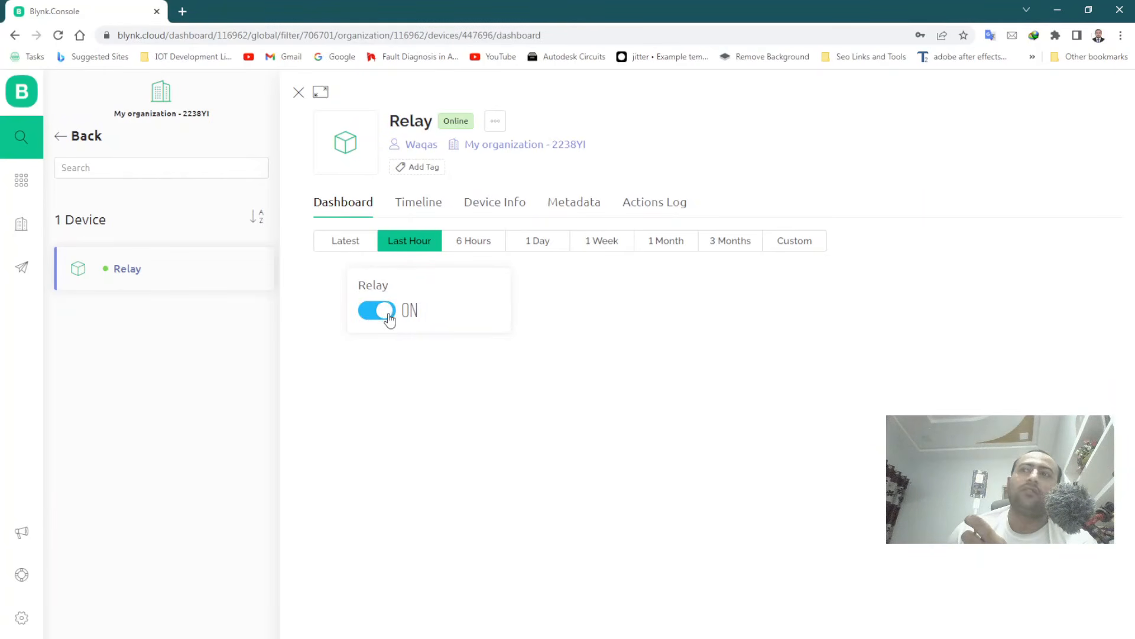
pyautogui.click(389, 317)
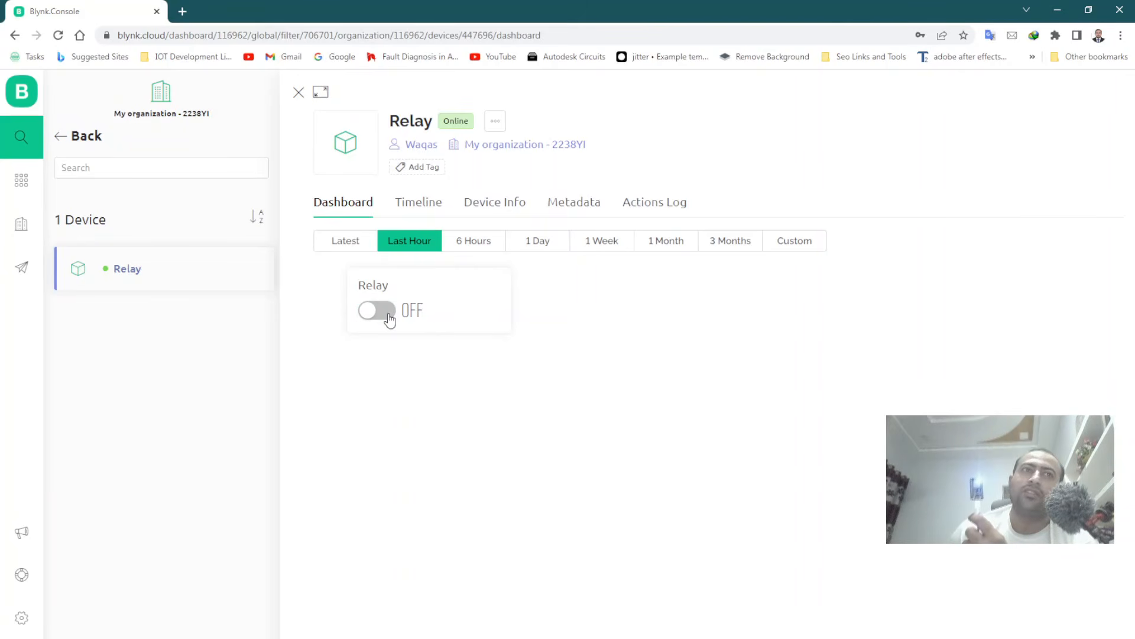
pyautogui.click(389, 317)
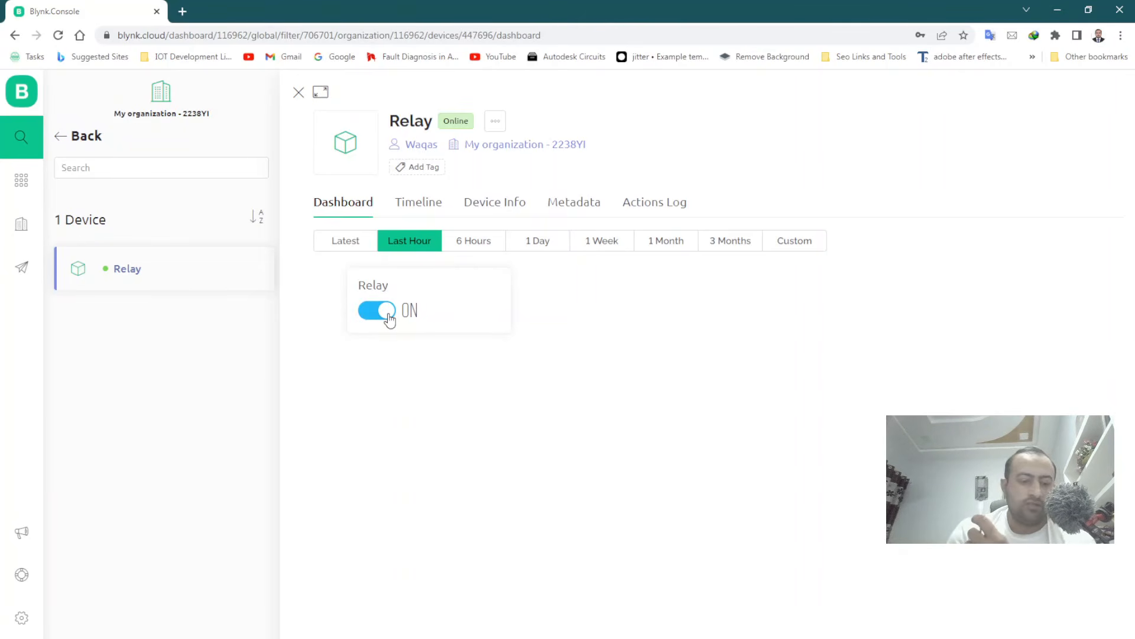
pyautogui.click(389, 319)
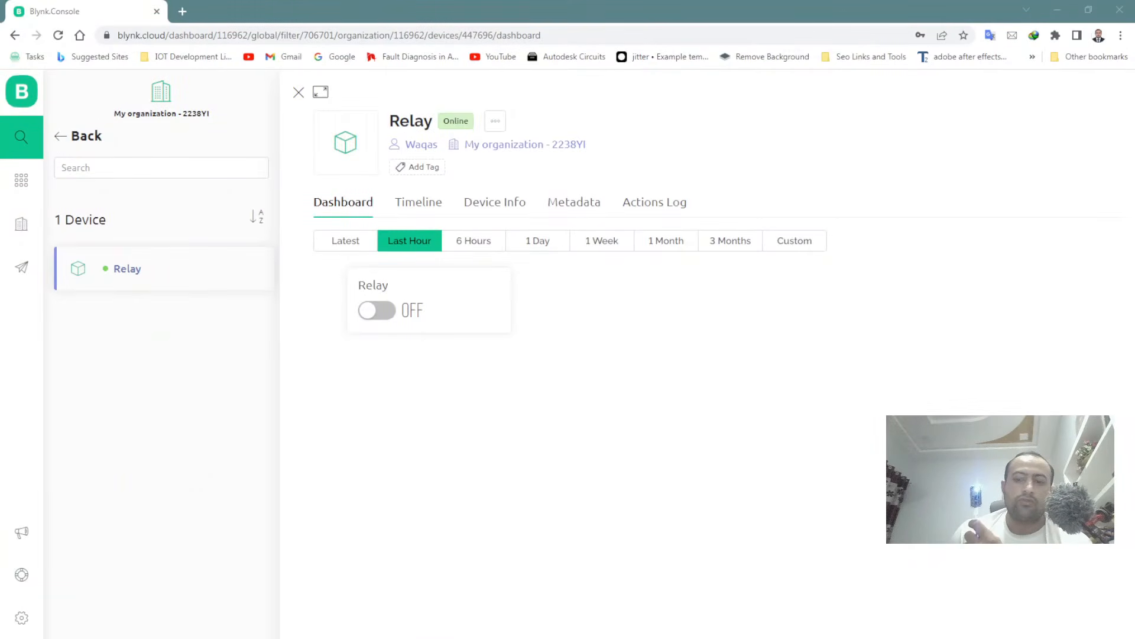
pyautogui.click(385, 445)
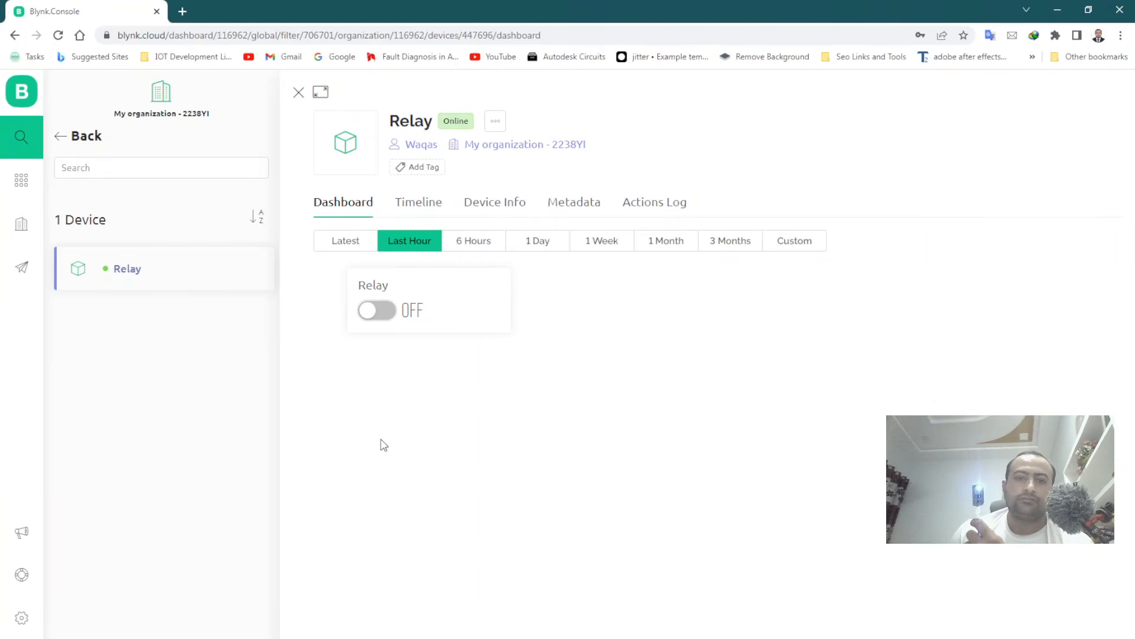
pyautogui.click(383, 314)
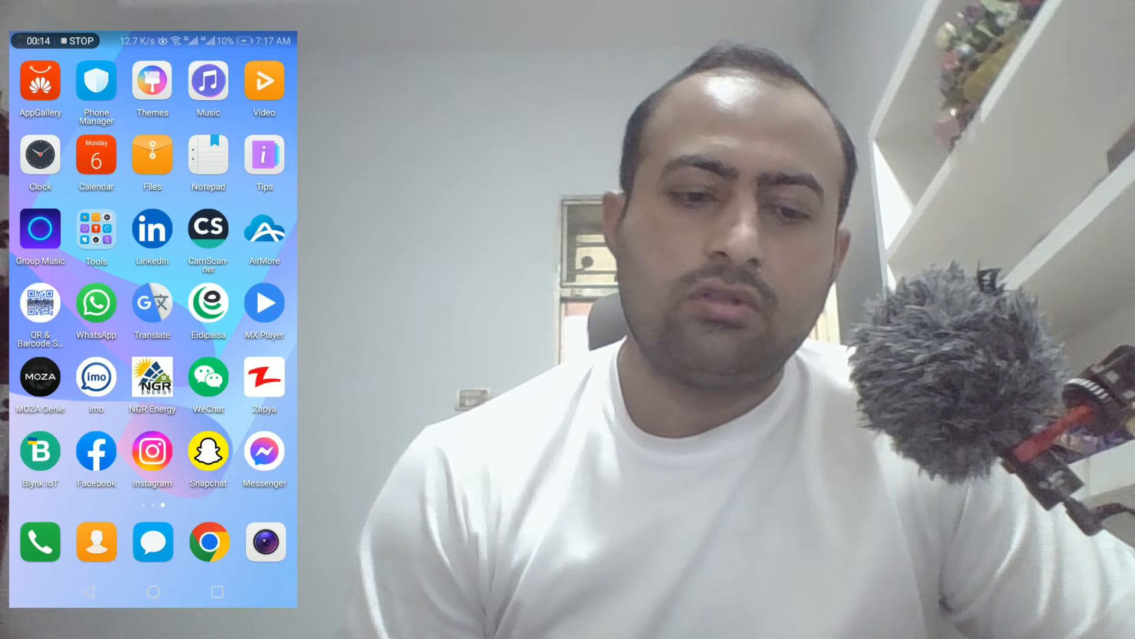
# Switch to the Blynk IoT phone app, open the Relay device and start setting up its mobile dashboard
pyautogui.click(41, 451)
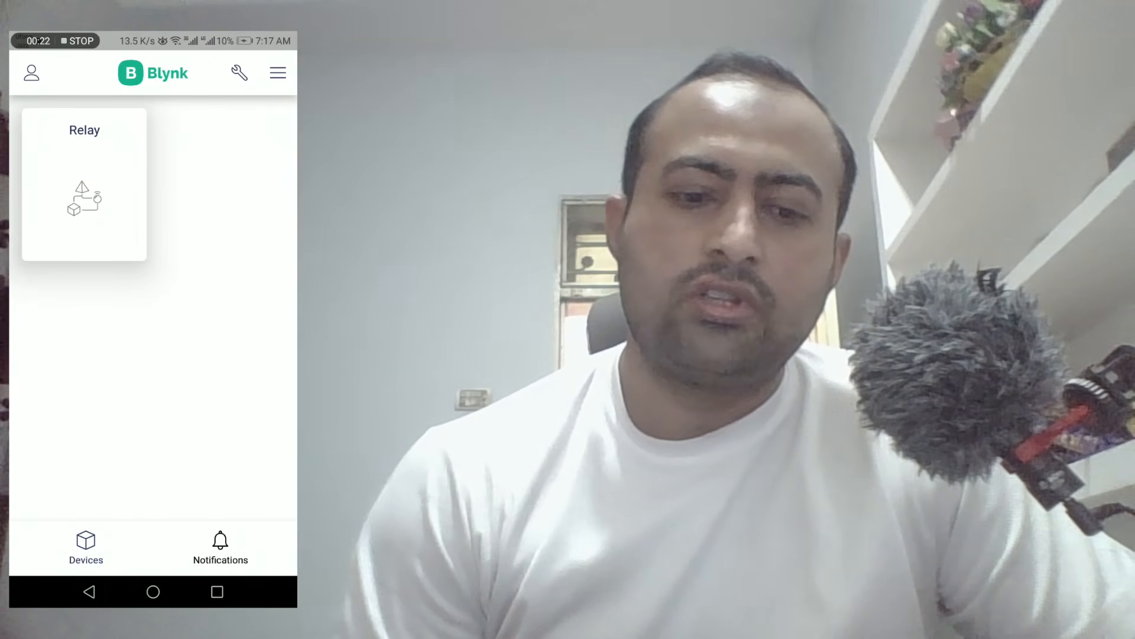
pyautogui.click(84, 185)
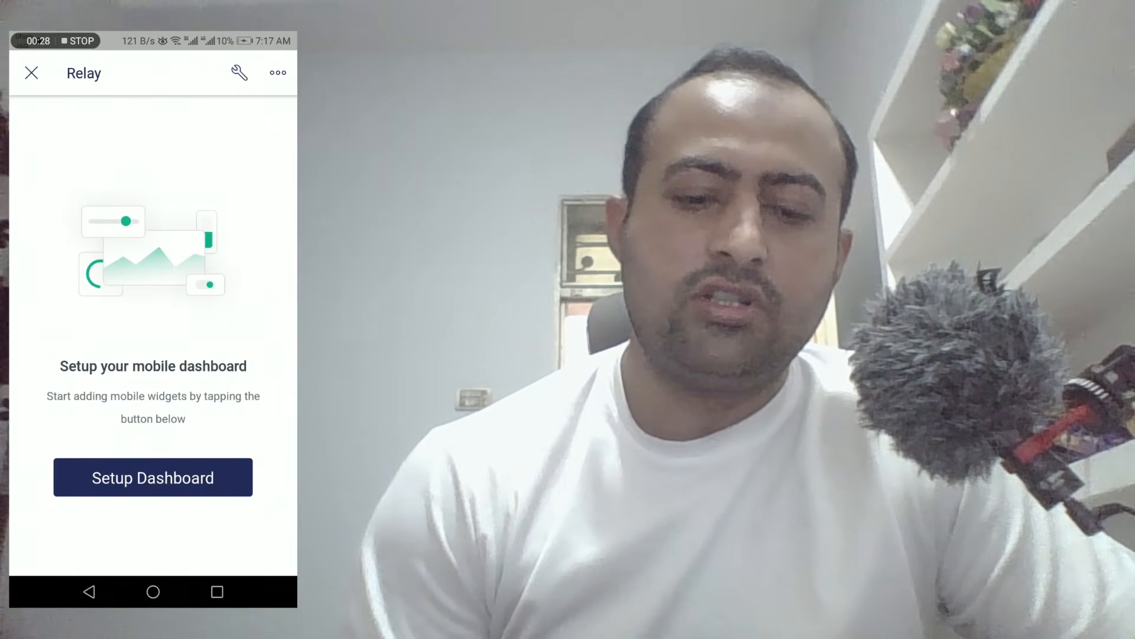
pyautogui.click(107, 474)
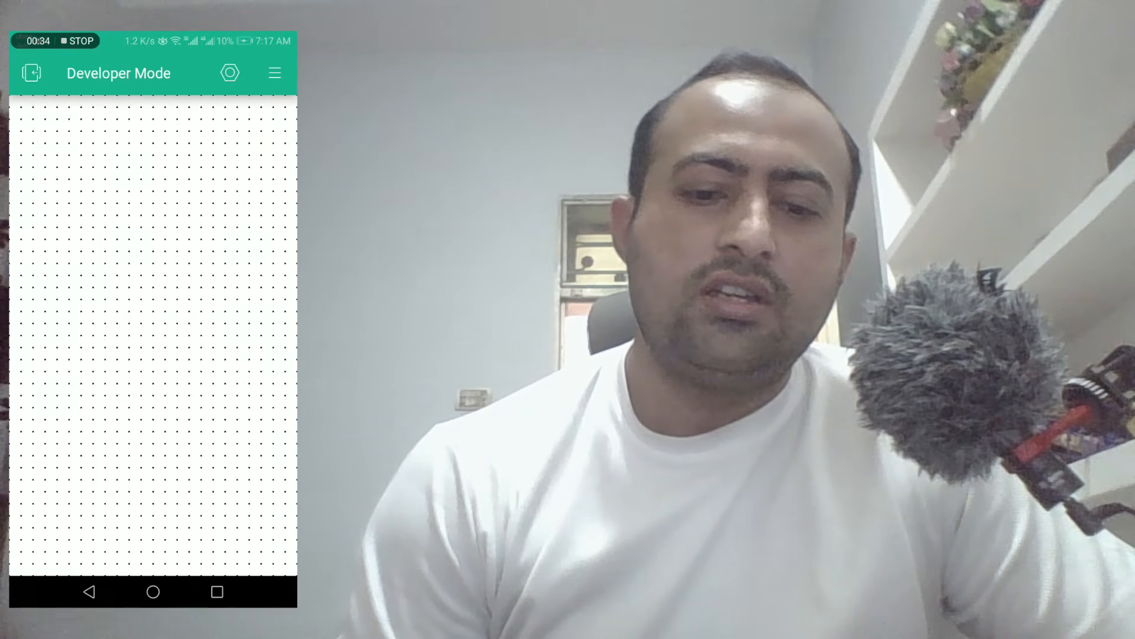
# View the Relay template's settings and add a Button widget from the Widget Box to the mobile dashboard
pyautogui.click(230, 72)
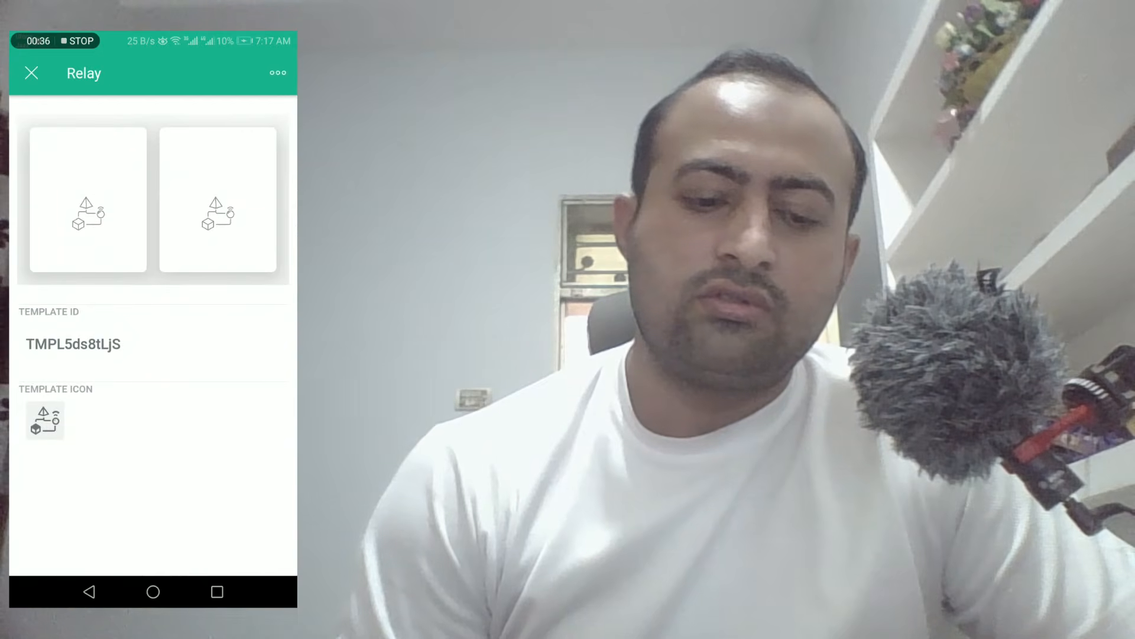
pyautogui.click(90, 599)
pyautogui.click(278, 77)
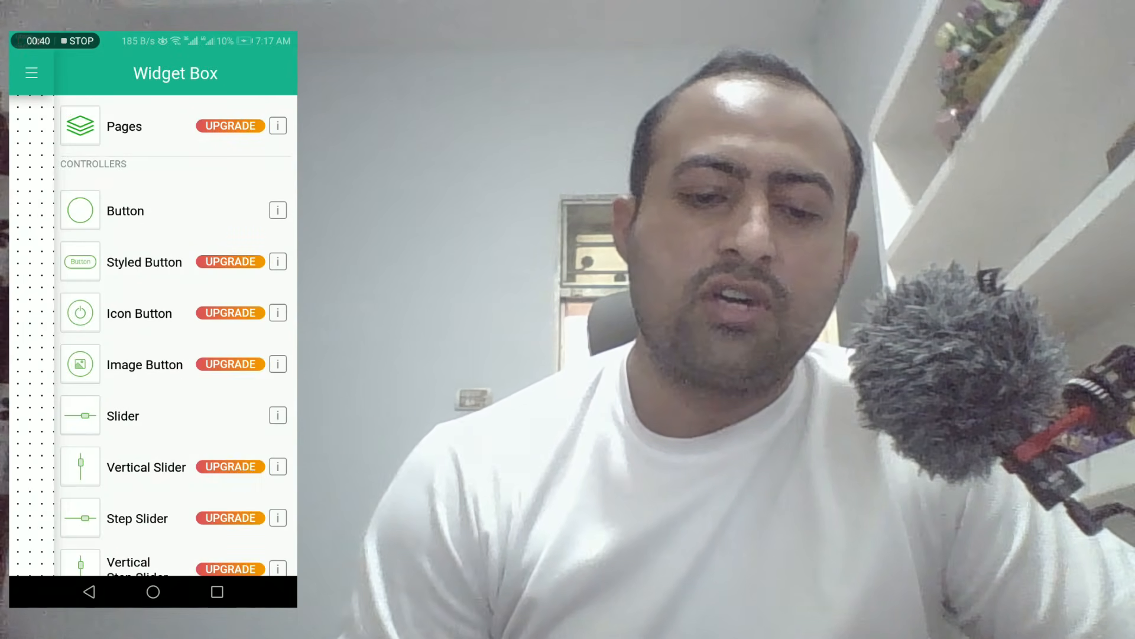
pyautogui.click(125, 211)
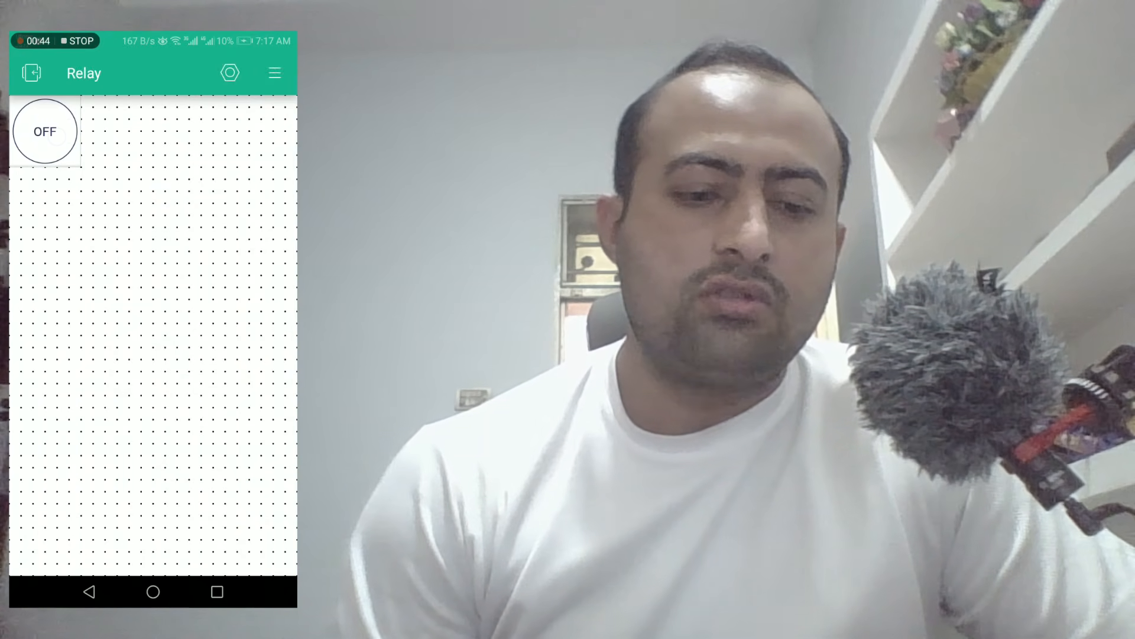
# Set the new button to Switch mode and assign the Relay datastream to it
pyautogui.click(45, 131)
pyautogui.click(217, 366)
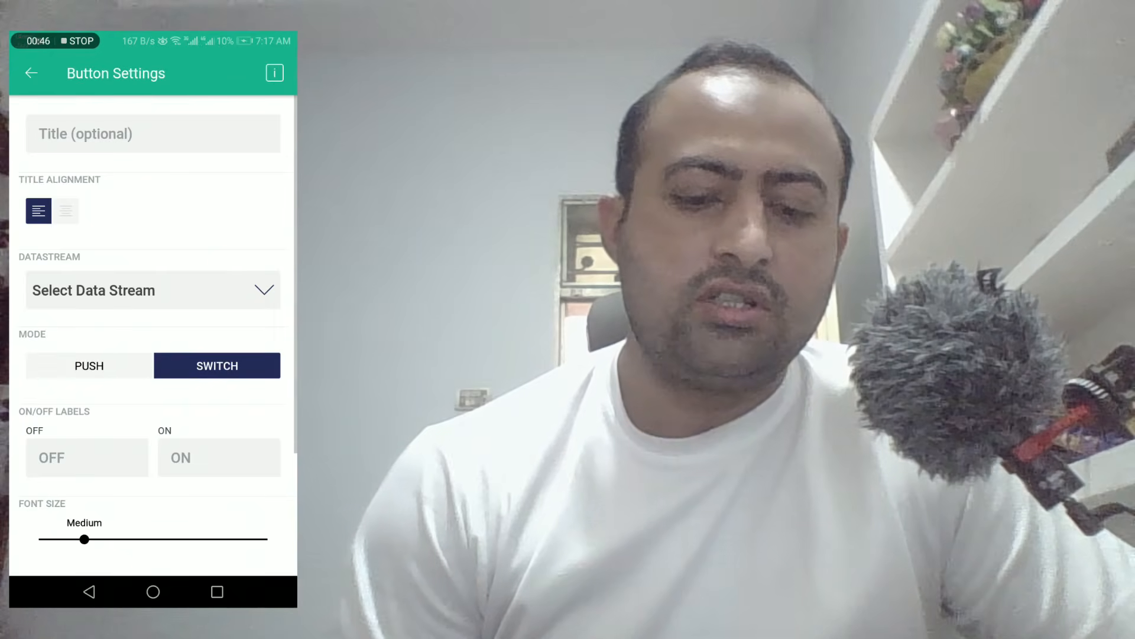
pyautogui.click(153, 289)
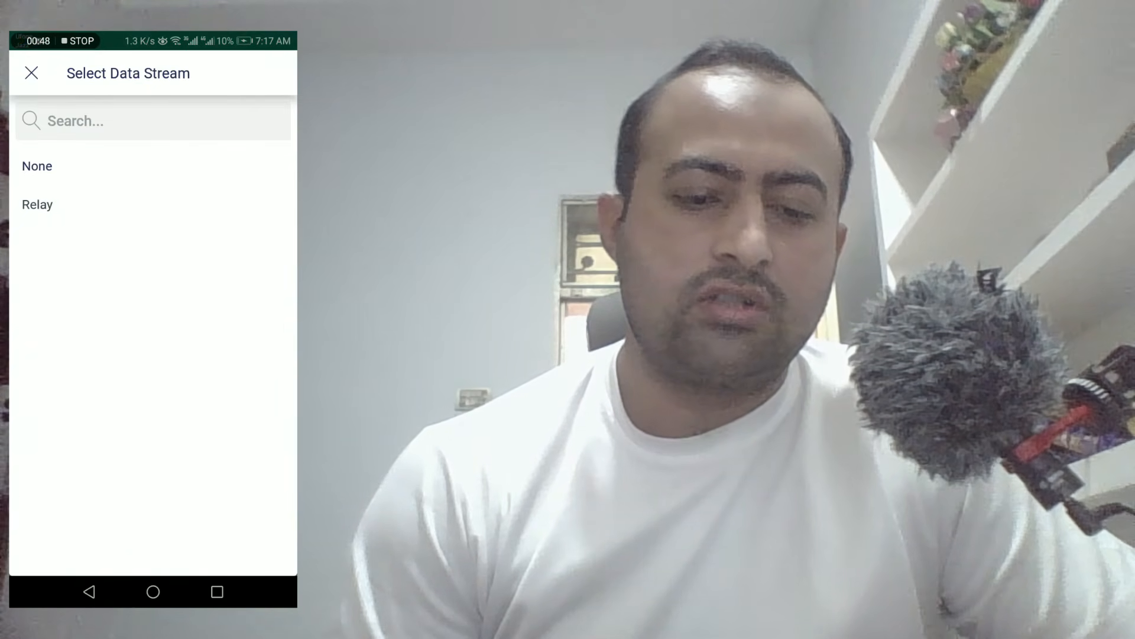
pyautogui.click(37, 204)
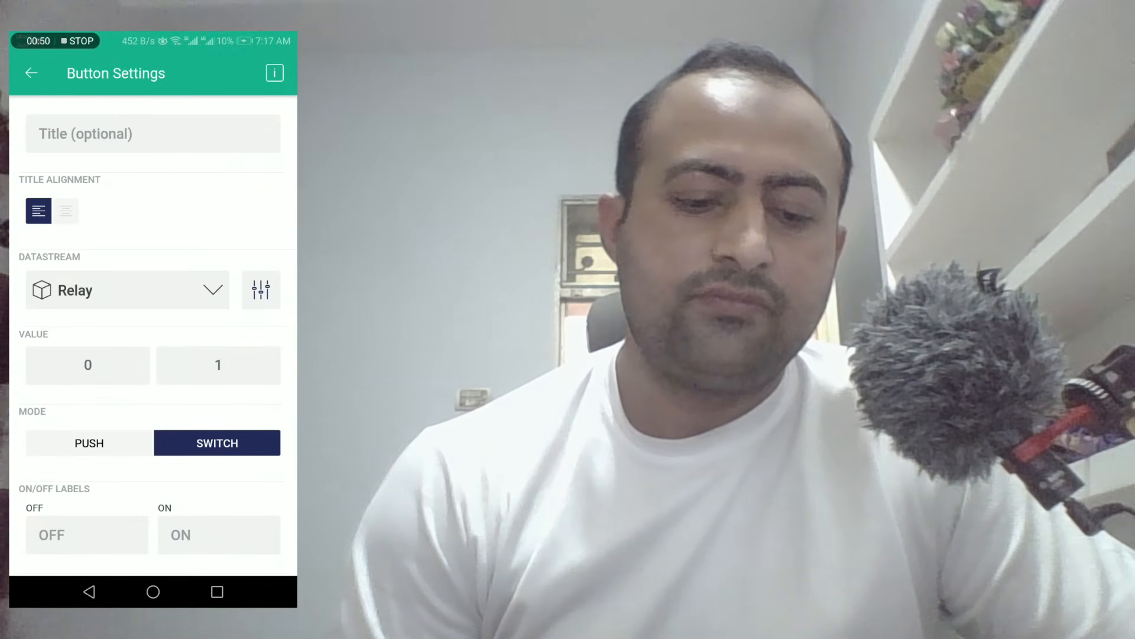
# Label the button's states "off" and "on", and return to the dashboard layout
pyautogui.moveTo(127, 502); pyautogui.dragTo(140, 347)
pyautogui.click(112, 376)
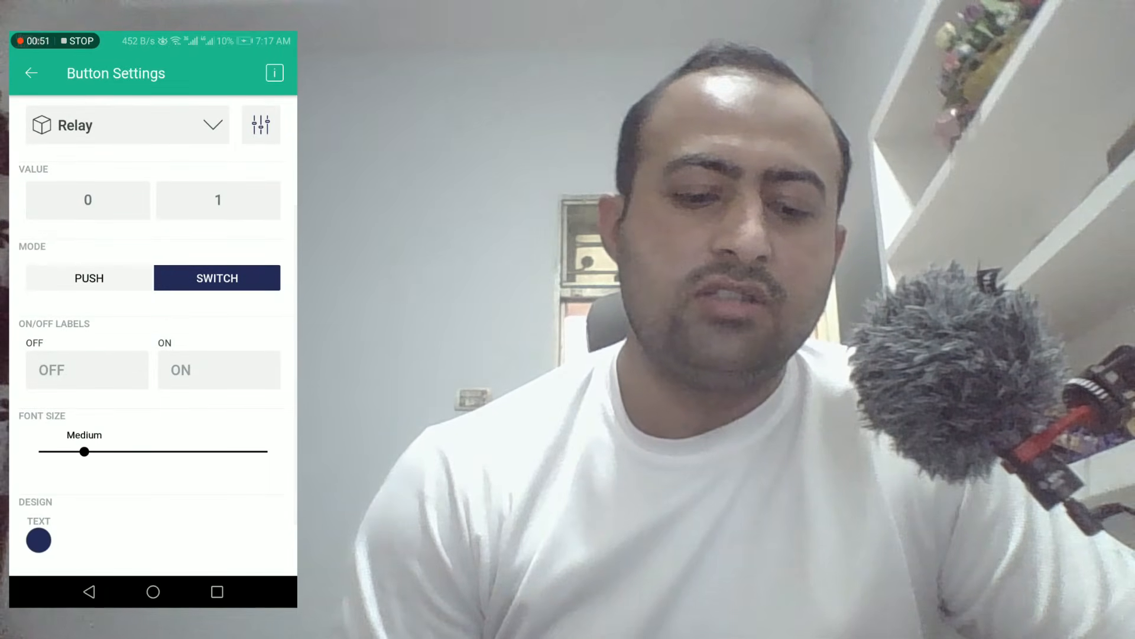
pyautogui.write('off')
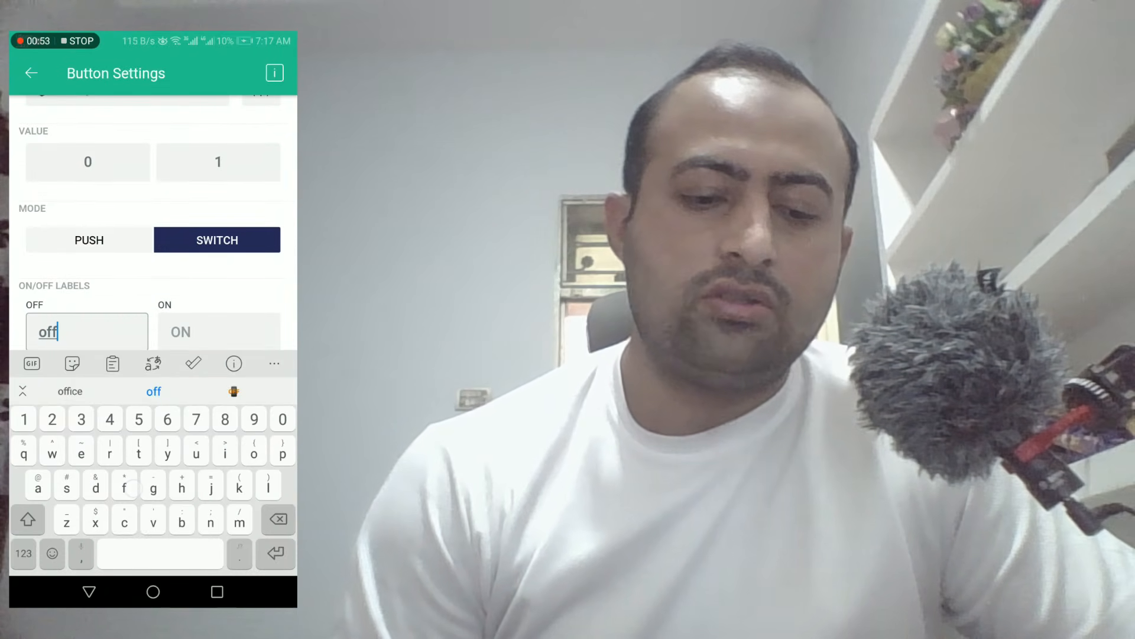
pyautogui.click(219, 330)
pyautogui.write('on')
pyautogui.click(89, 592)
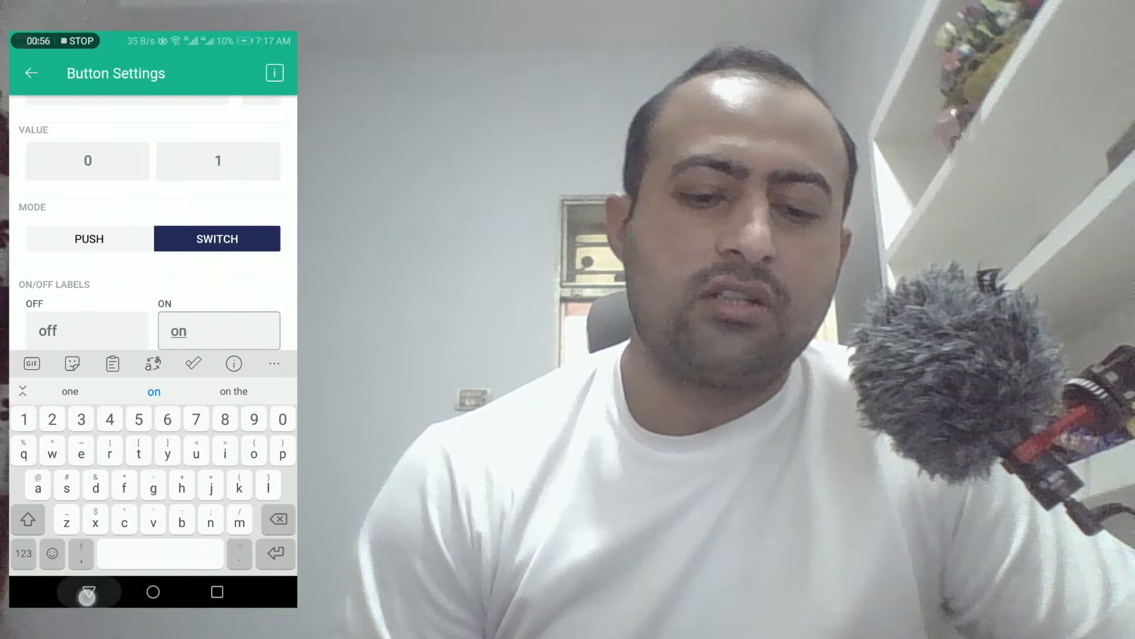
pyautogui.moveTo(243, 374); pyautogui.dragTo(243, 337)
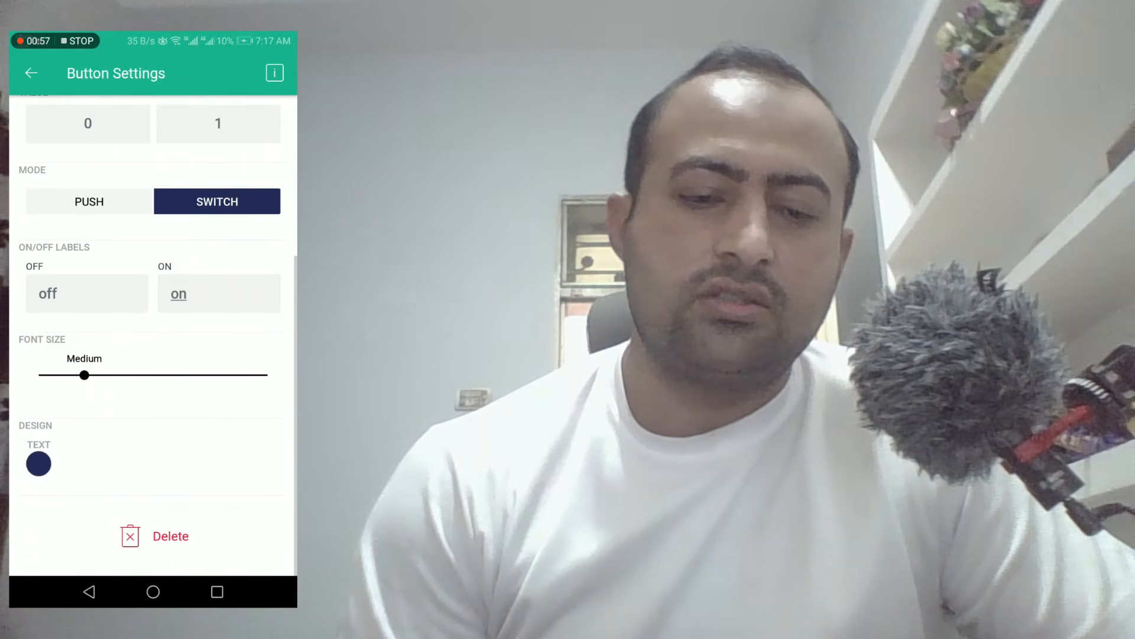
pyautogui.scroll(4, 153, 336)
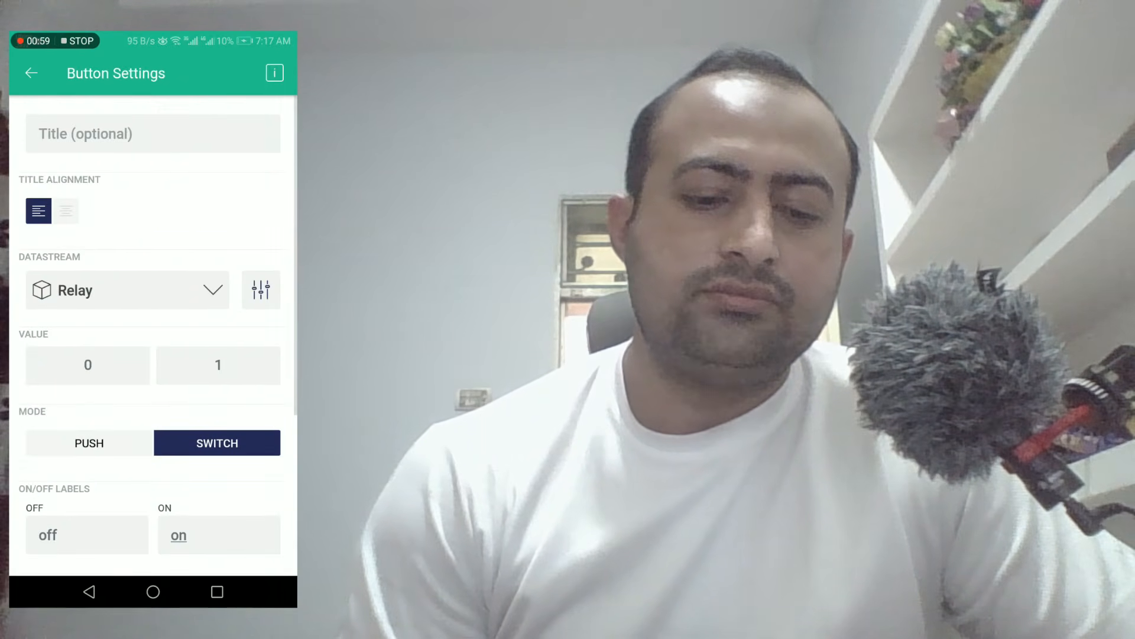
pyautogui.click(89, 591)
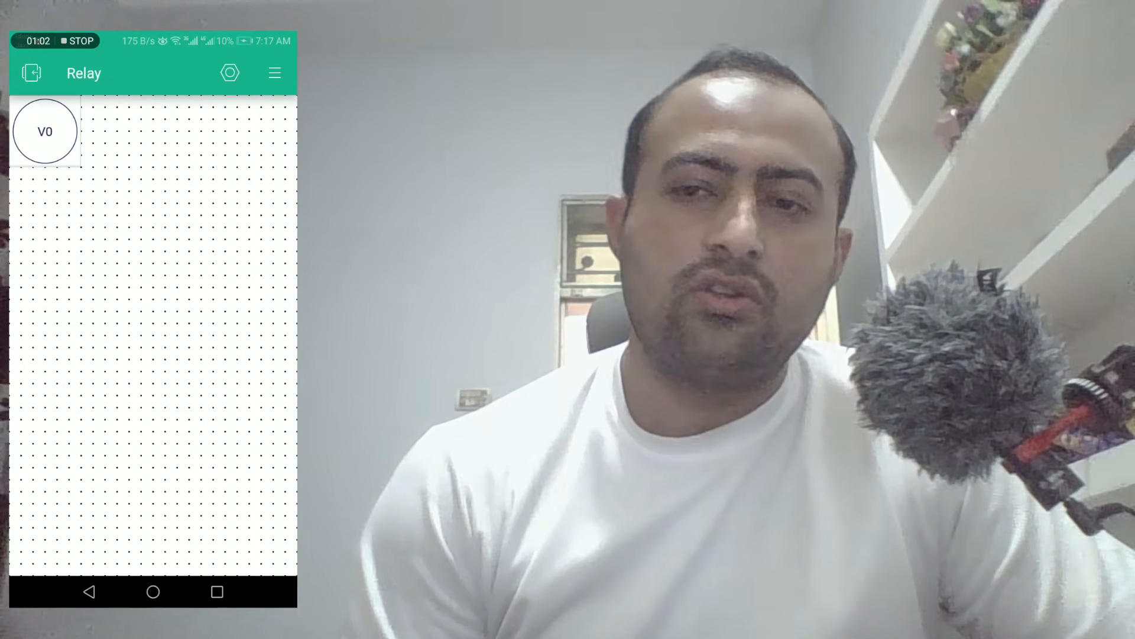
# Review the button's settings and the settings of its Relay datastream
pyautogui.click(45, 131)
pyautogui.scroll(-4, 153, 335)
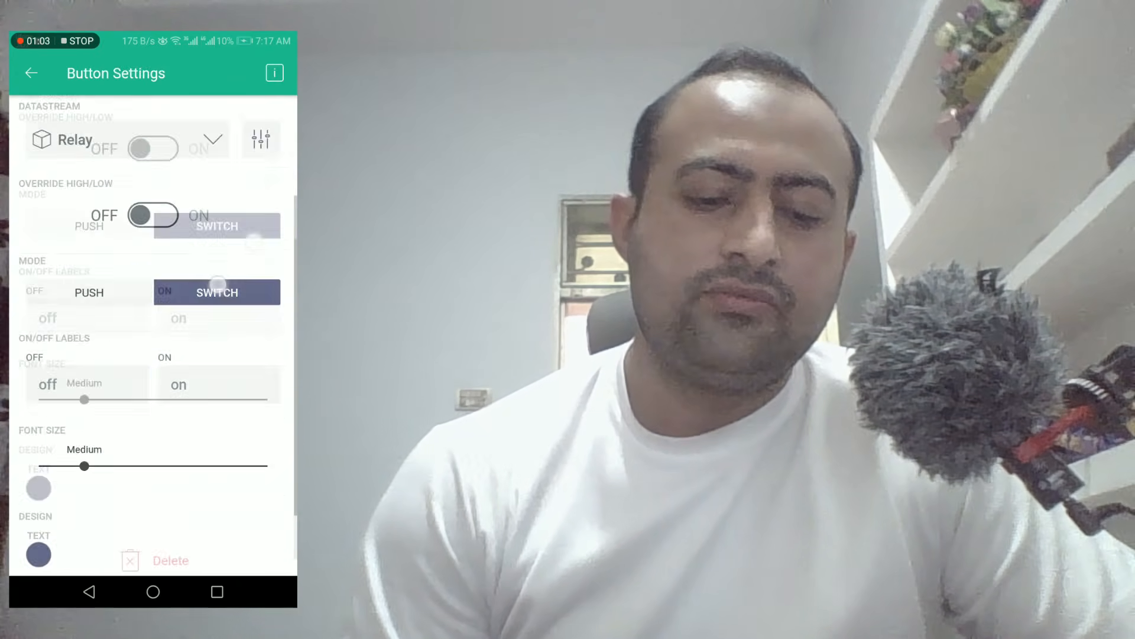
pyautogui.scroll(4, 220, 295)
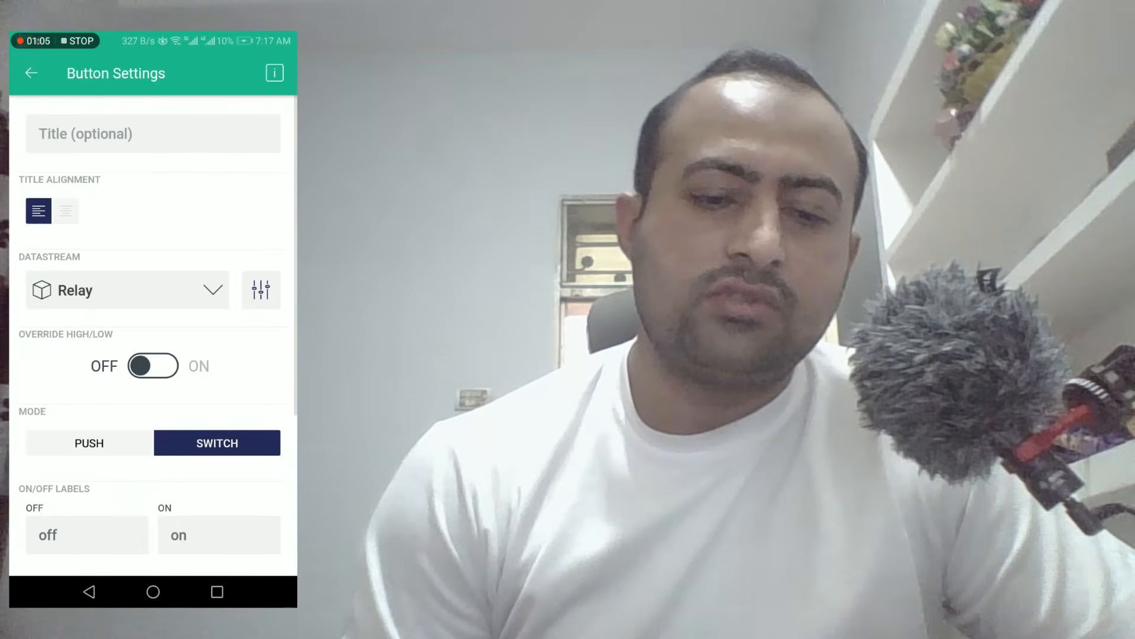
pyautogui.click(261, 290)
pyautogui.click(89, 592)
# Leave developer mode on the mobile dashboard and turn the Relay button on
pyautogui.click(89, 592)
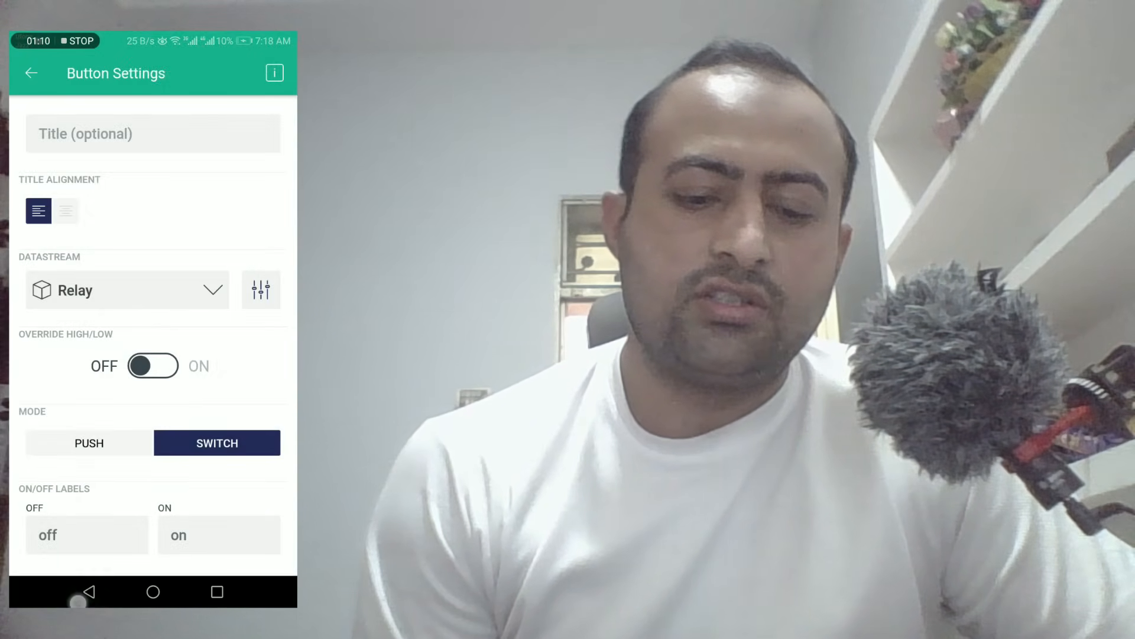
pyautogui.click(89, 591)
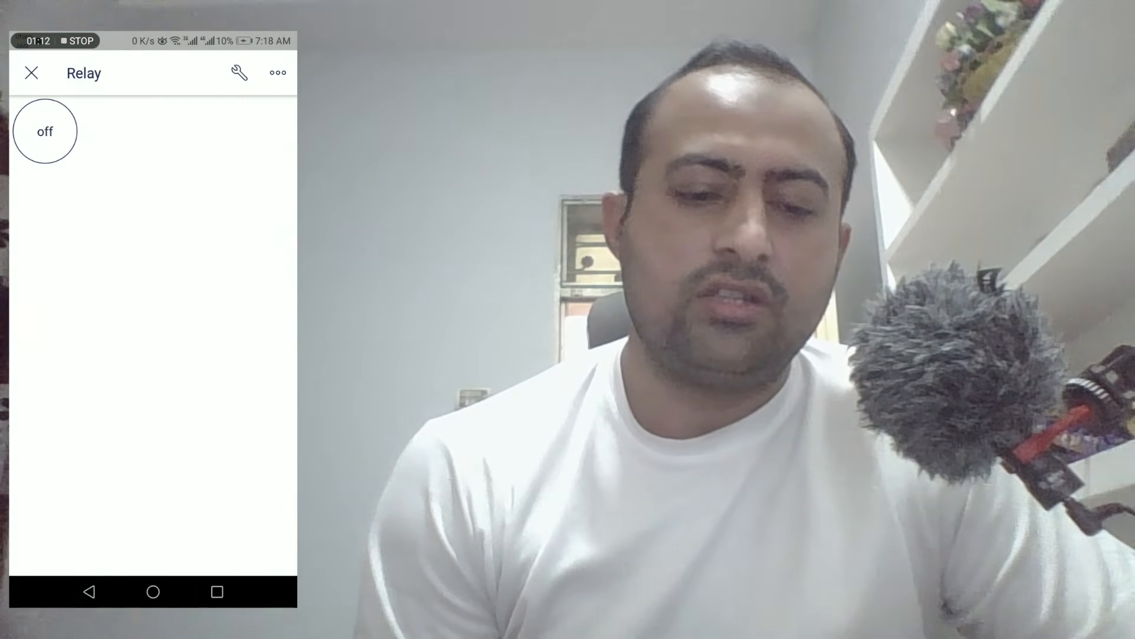
pyautogui.click(65, 145)
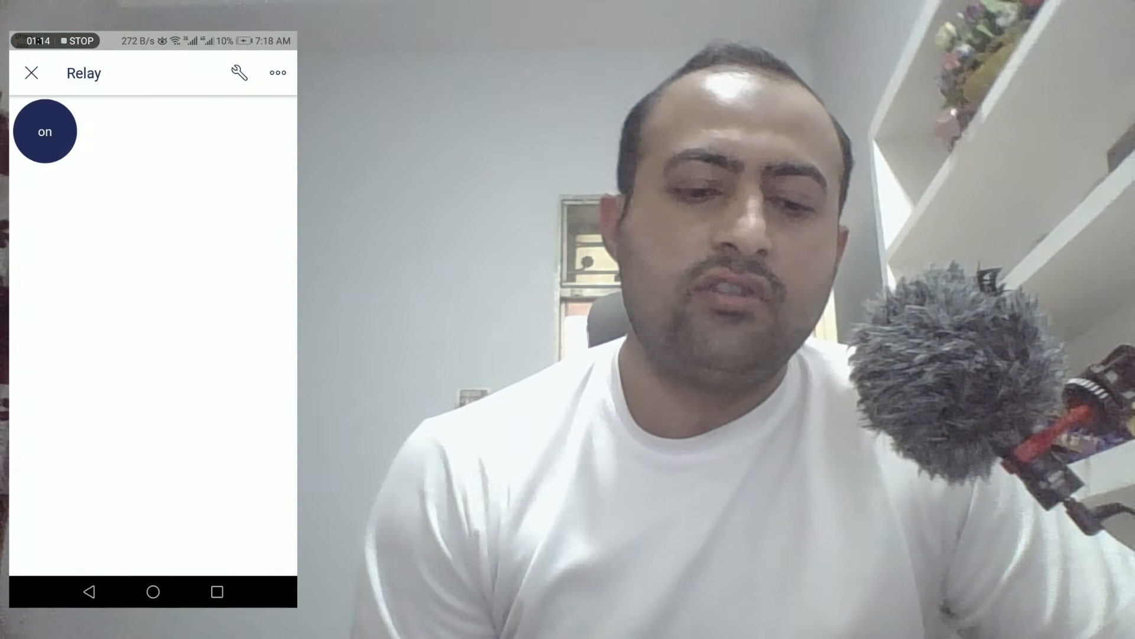